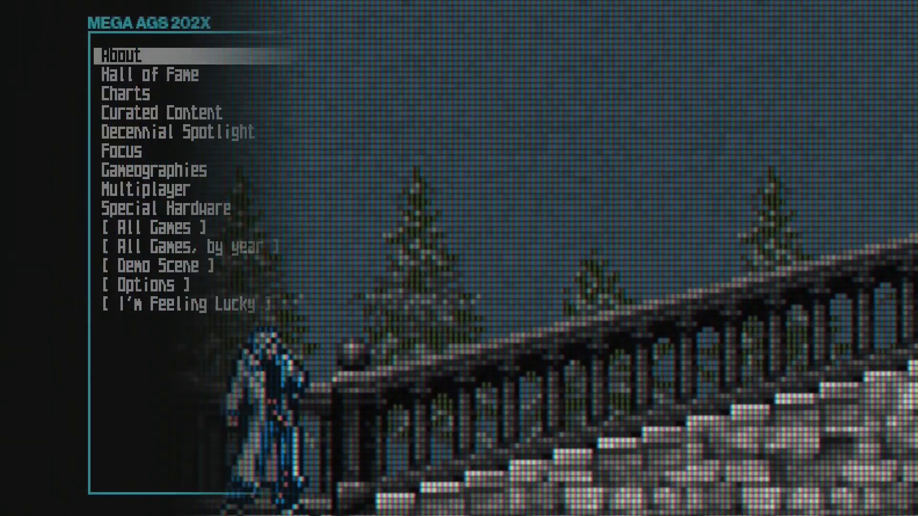
Open the Action category of the Hall of Fame and look through its games from Cannon Fodder down to Pang
key("Down")
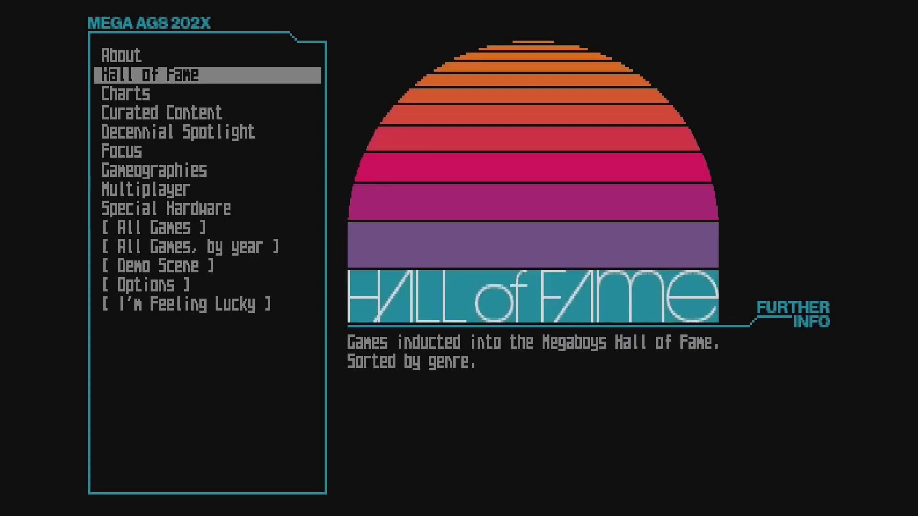
key("Return")
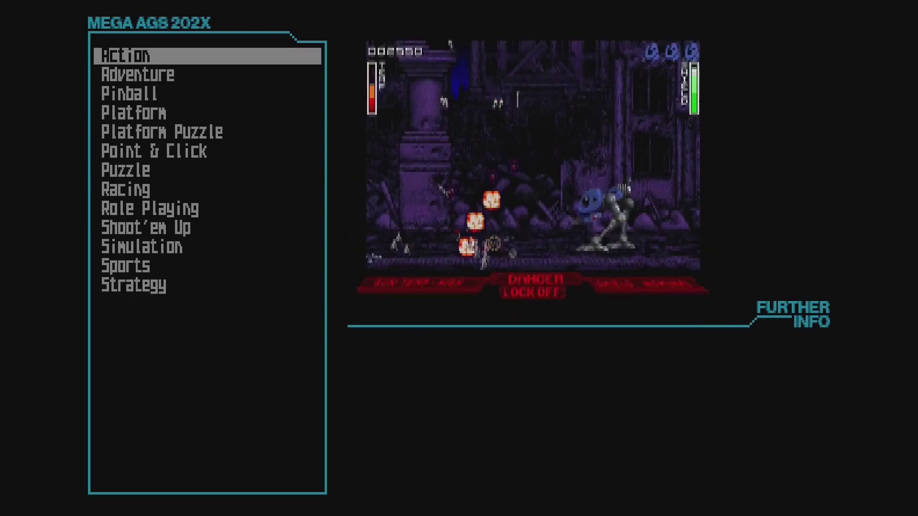
key("Return")
key("Down")
key("Down")
key("Down")
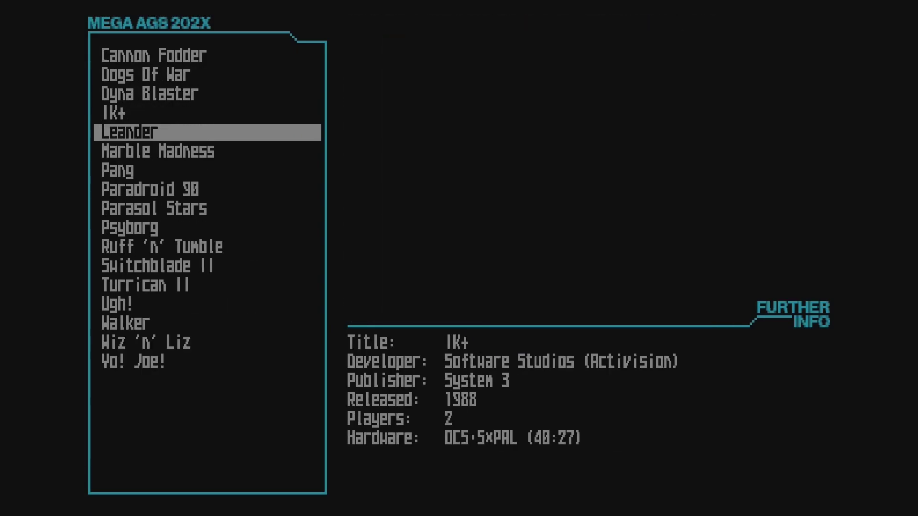
key("Down")
key("Down")
key("Down")
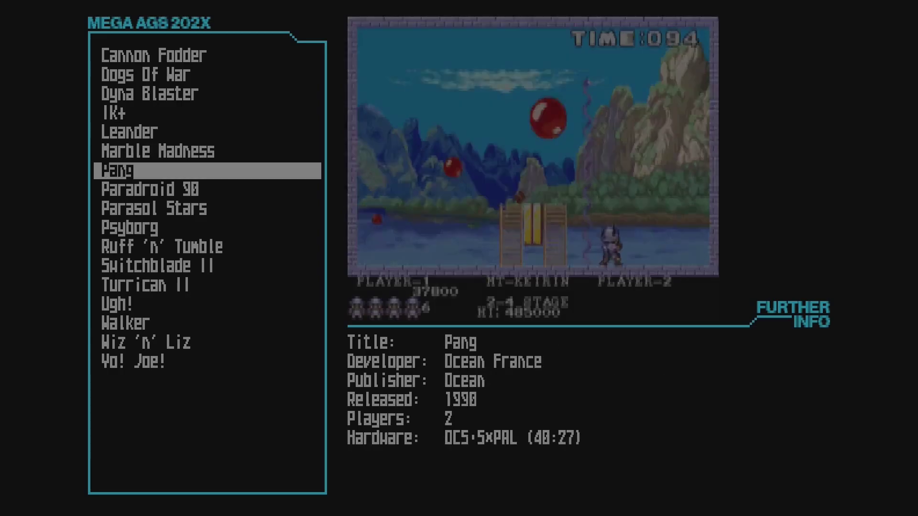
key("Down")
key("Escape")
Look through the Hall of Fame's Adventure games from Another World down to Hired Guns
key("Down")
key("Return")
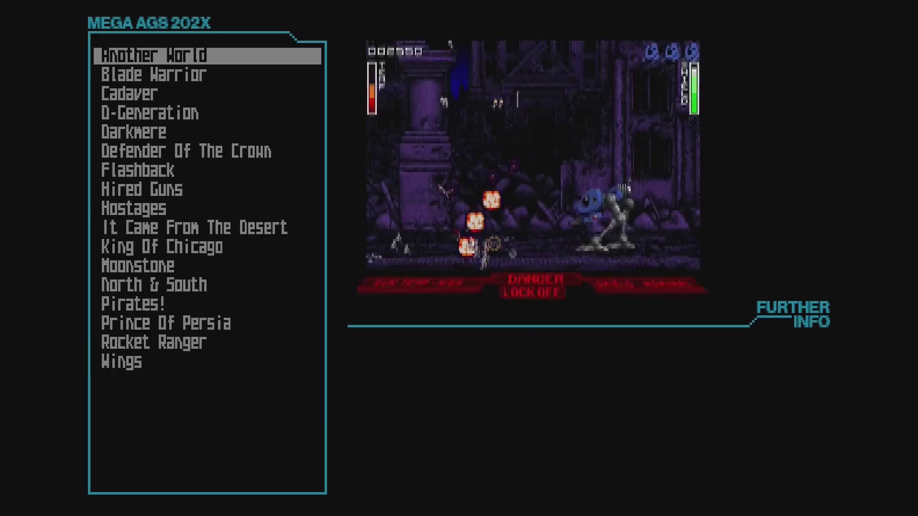
key("Down")
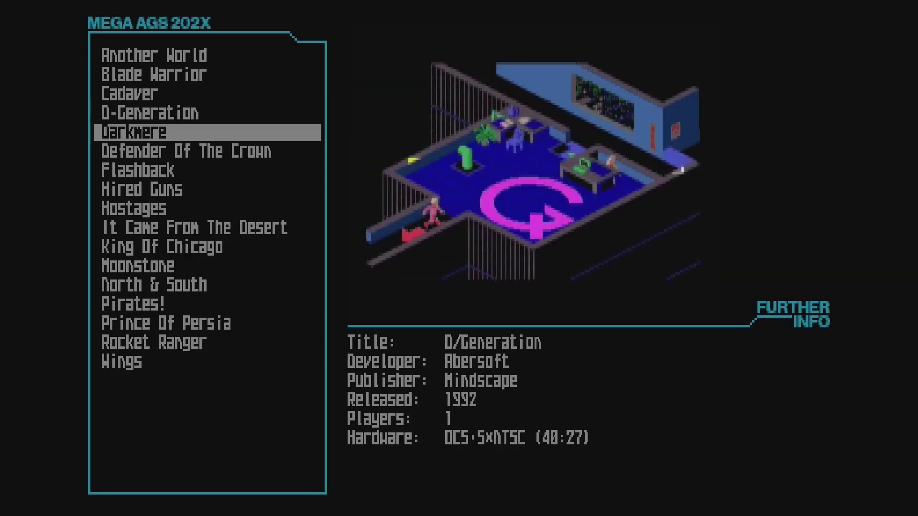
key("Down")
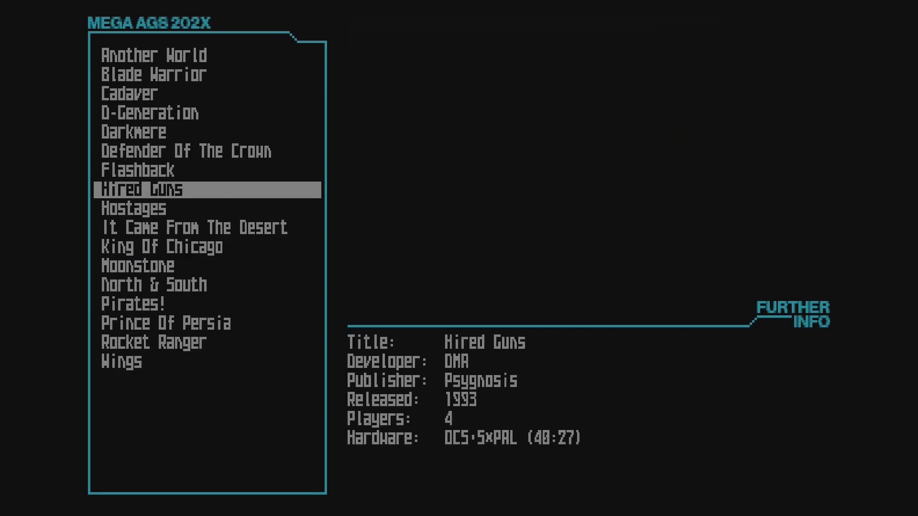
key("Escape")
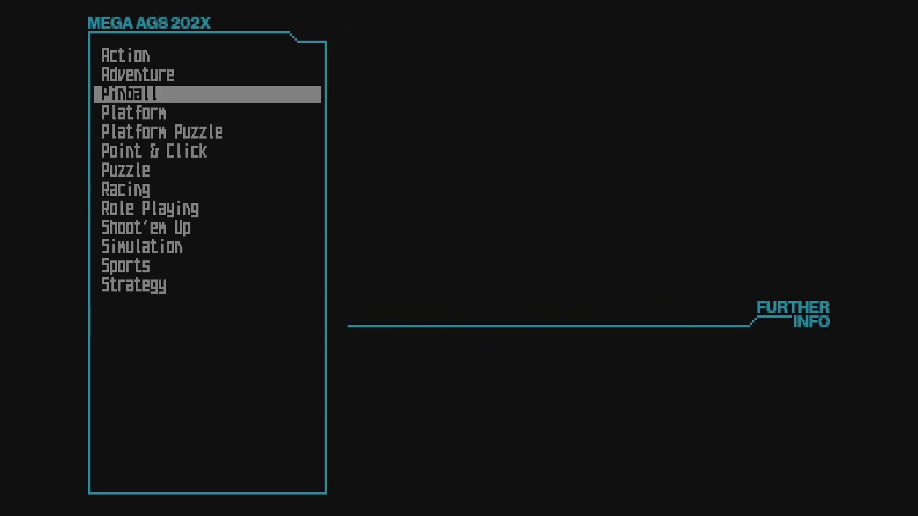
Check the Pinball Dreams entry in the Hall of Fame's Pinball category, and return to the main list
key("Return")
key("Down")
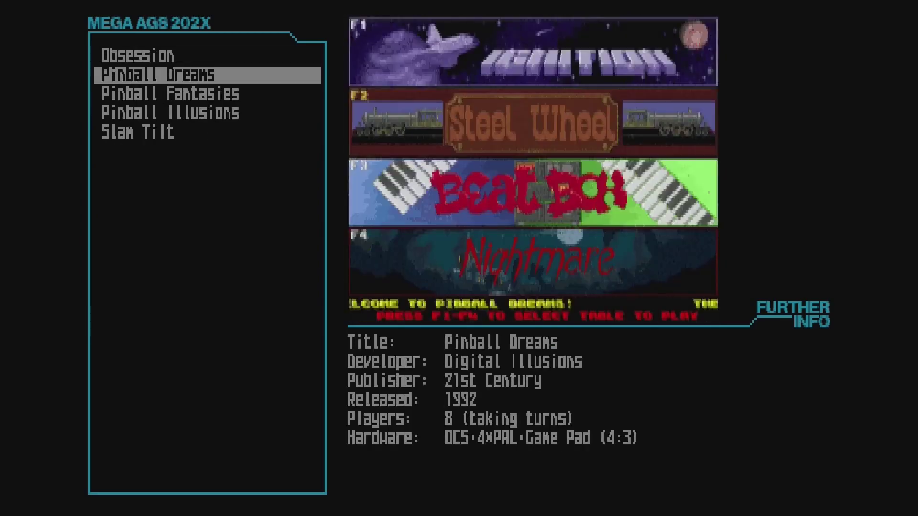
key("Escape")
key("Down")
key("Escape")
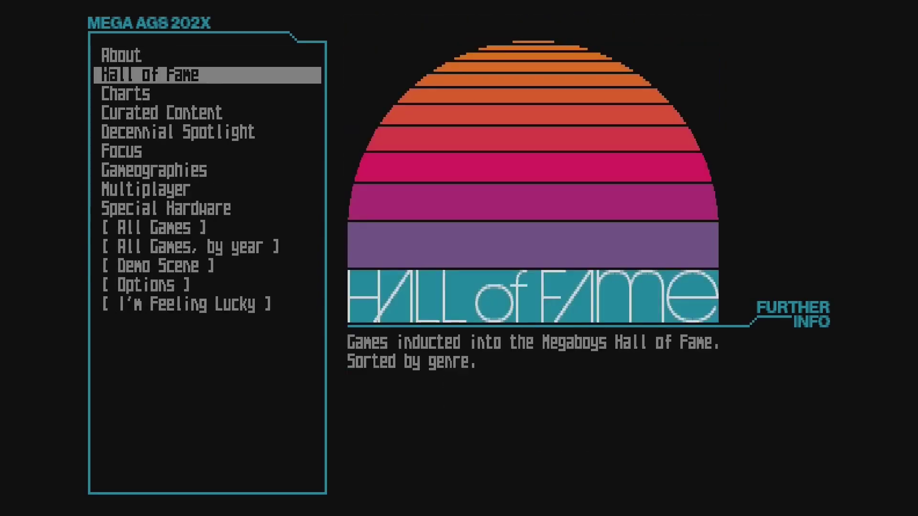
Open the Amiga Lore Top 100 under Charts and examine its entries down to First Samurai
key("Return")
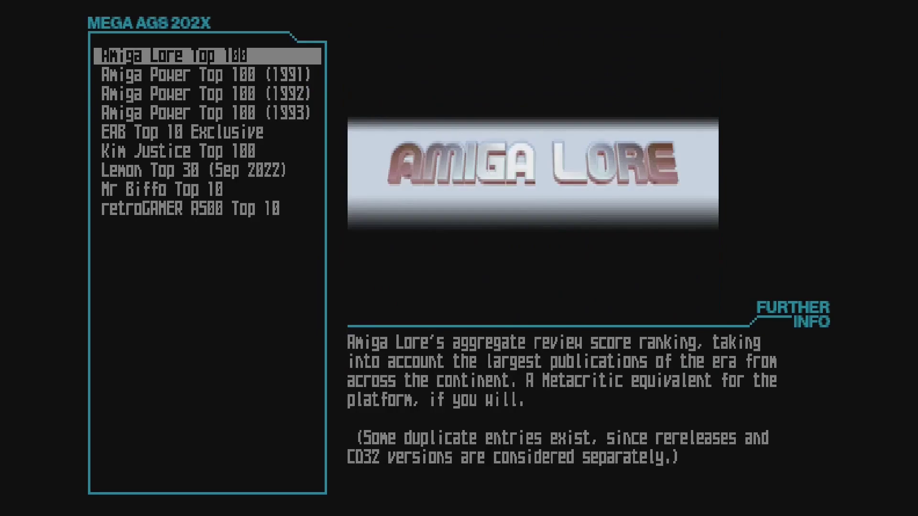
key("Return")
key("Down")
key("Down")
key("Down")
key("Down")
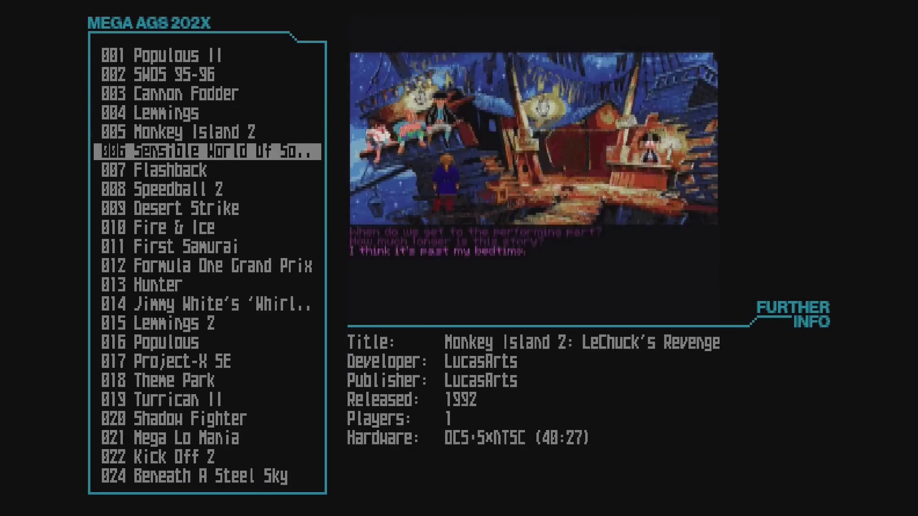
key("Down")
key("Down")
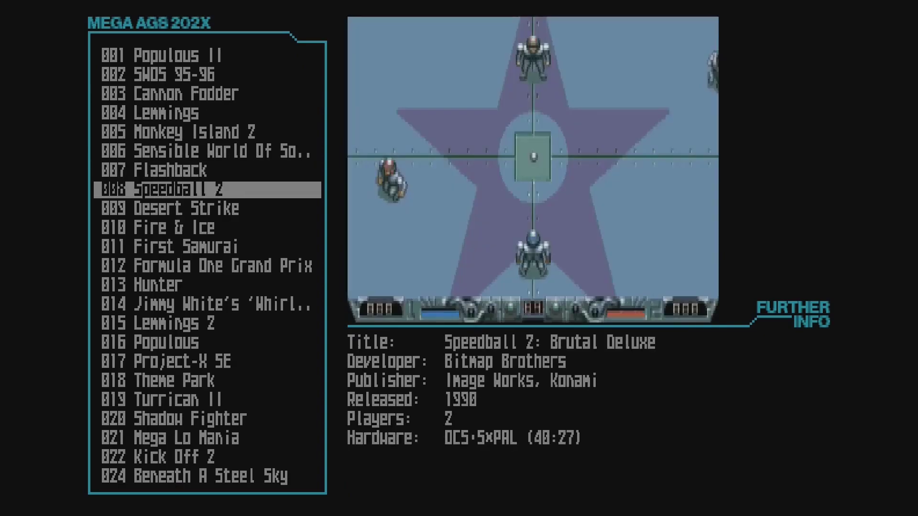
key("Down")
key("Down")
key("Down")
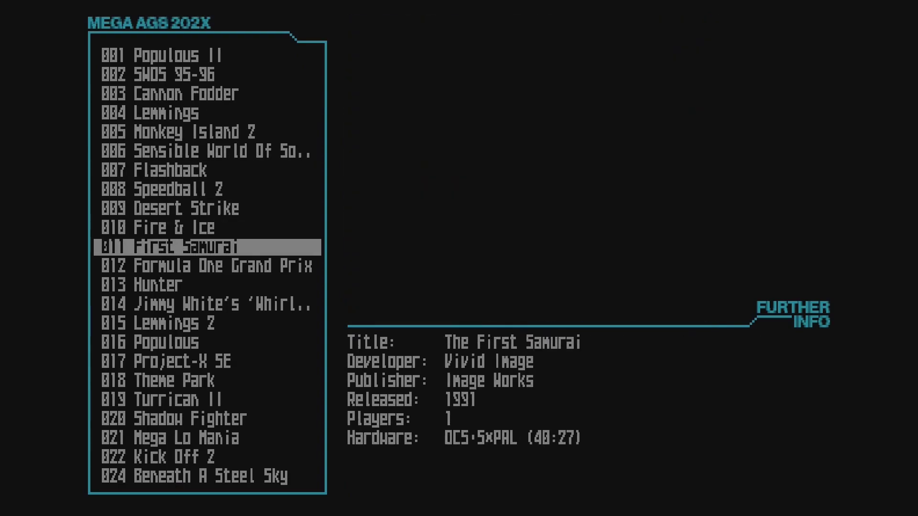
key("Escape")
Look through the Amiga Power Top 100 (1991) chart down to SWIV, and leave the Charts section
key("Down")
key("Return")
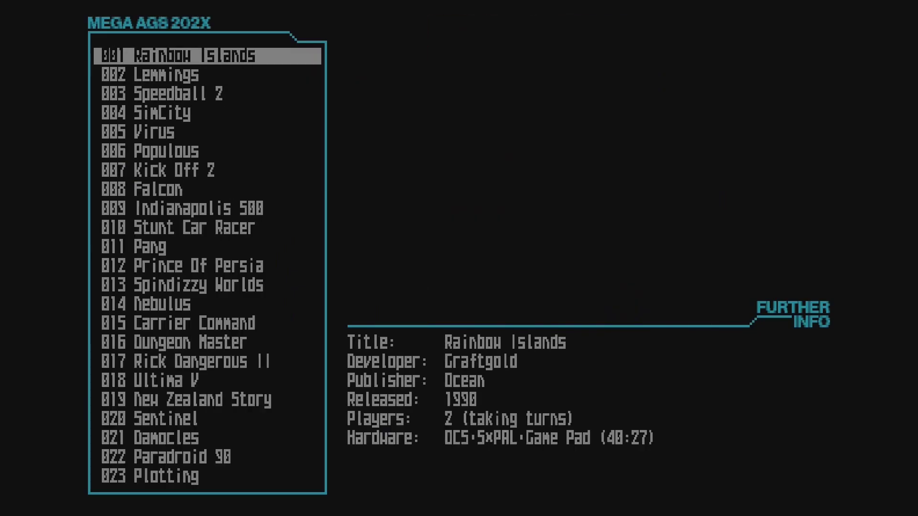
key("Down")
key("Down")
key("Down")
key("Down")
key("Down")
key("Down")
key("Down")
key("Down")
key("Down")
key("Down")
key("Down")
key("Down")
key("Down")
key("Down")
key("Down")
key("Down")
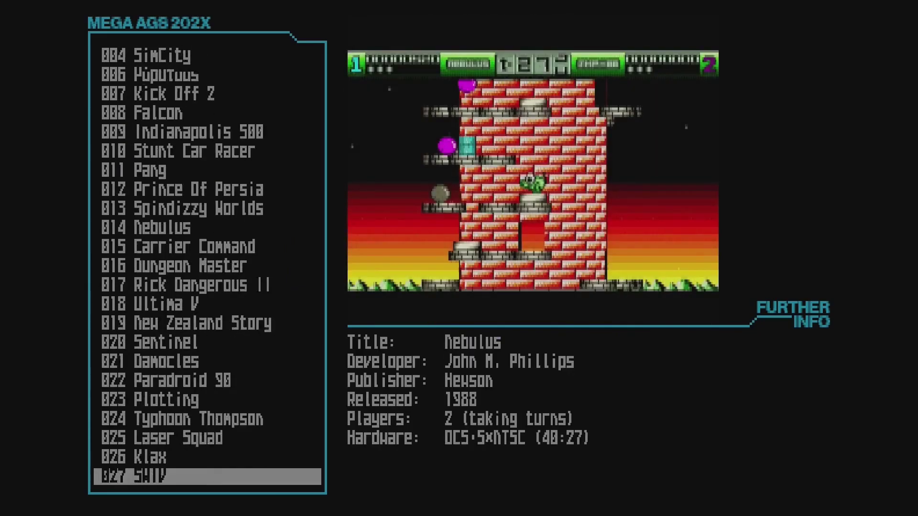
key("Escape")
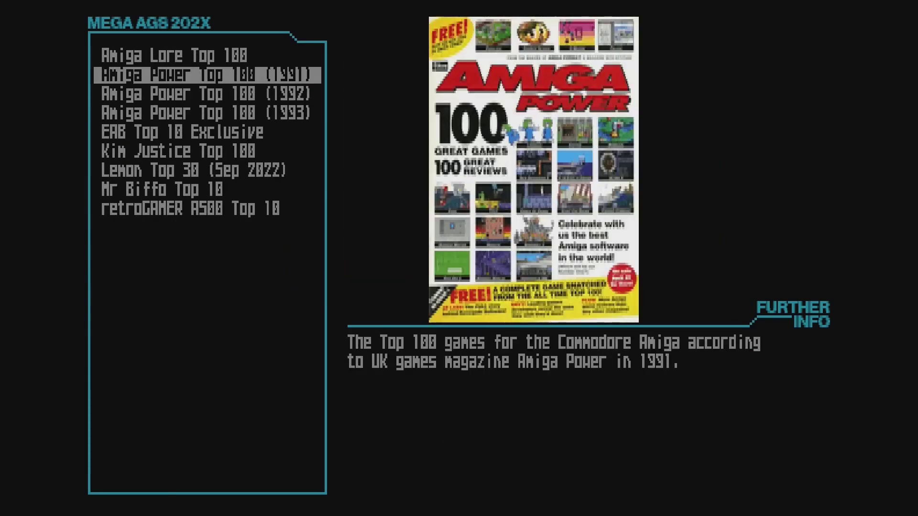
key("Escape")
Look through the year-based selections for 1986 and 1987, checking individual game details
key("Down")
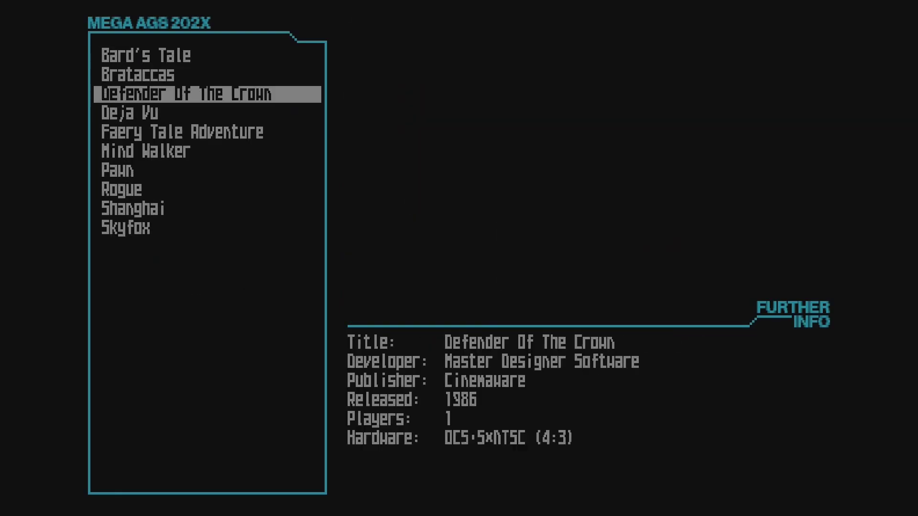
key("Down")
key("Down")
key("Escape")
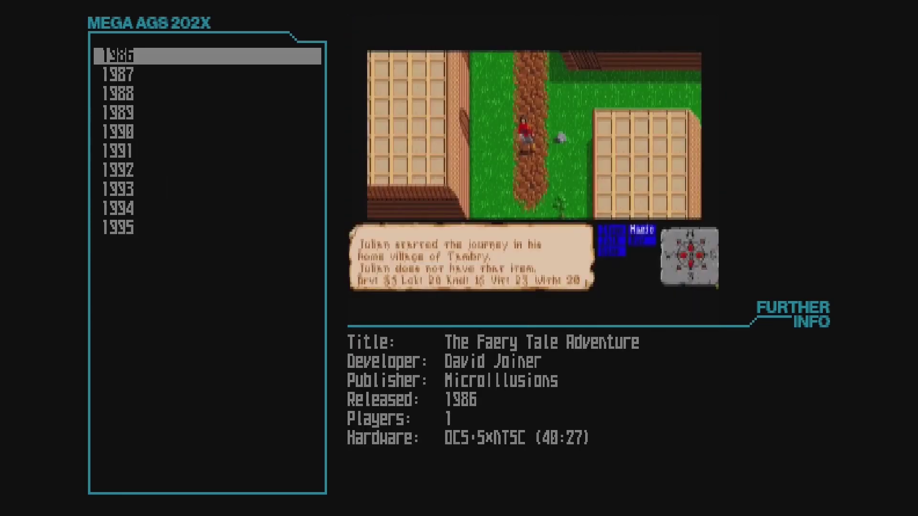
key("Return")
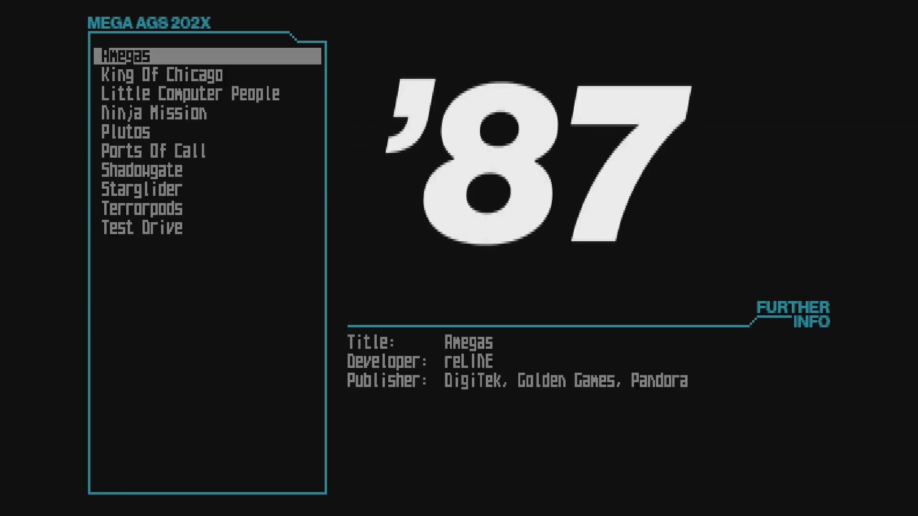
key("Down")
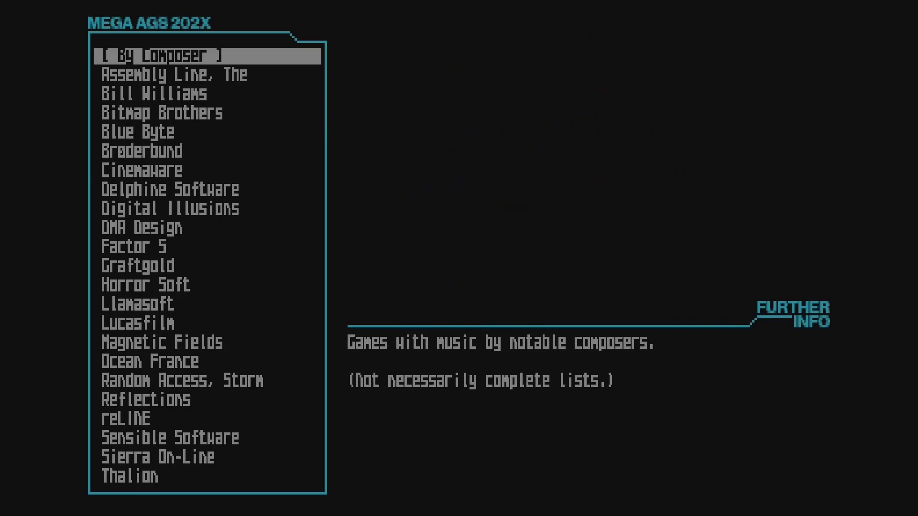
Open Cinemaware in the developer gameographies and look through its games
key("Down")
key("Down")
key("Down")
key("Down")
key("Down")
key("Down")
key("Return")
key("Down")
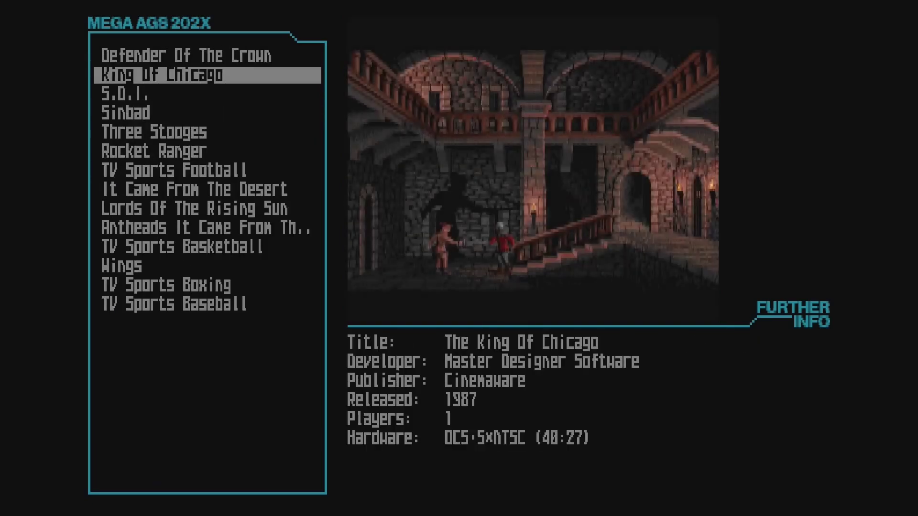
key("Down")
key("Down")
key("Down")
key("Down")
key("Down")
key("Down")
key("Down")
key("Down")
key("Escape")
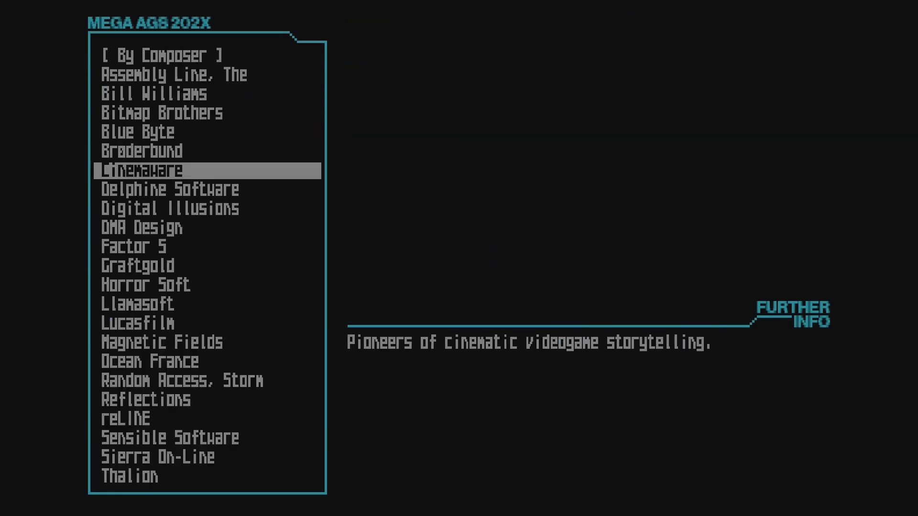
Look through the Delphine Software games, including Castle Warrior and Future Wars
key("Return")
key("Down")
key("Down")
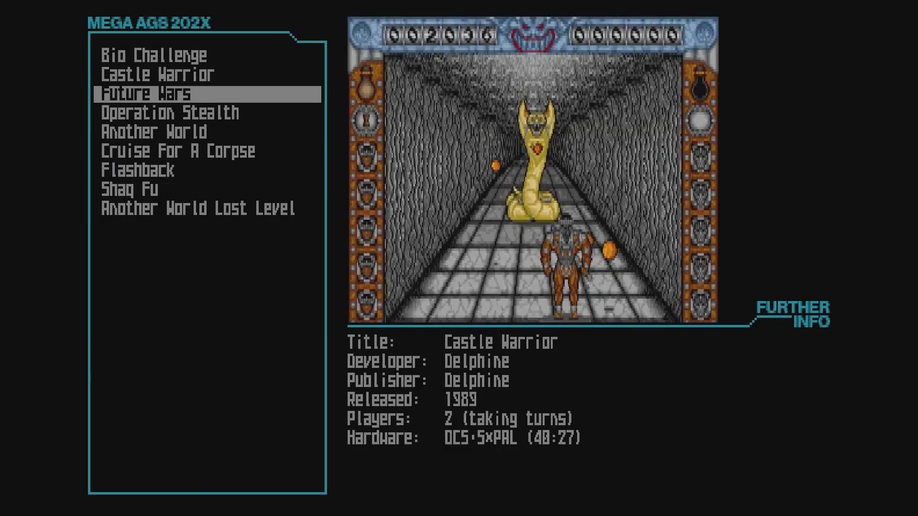
key("Down")
key("Escape")
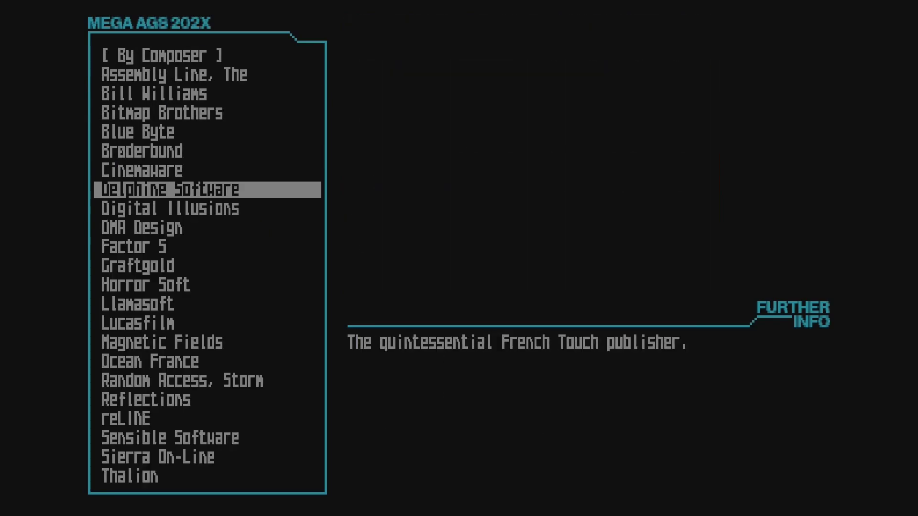
Read the Graftgold description and look through Lucasfilm's games, including Maniac Mansion
key("Down")
key("Down")
key("Down")
key("Down")
key("Down")
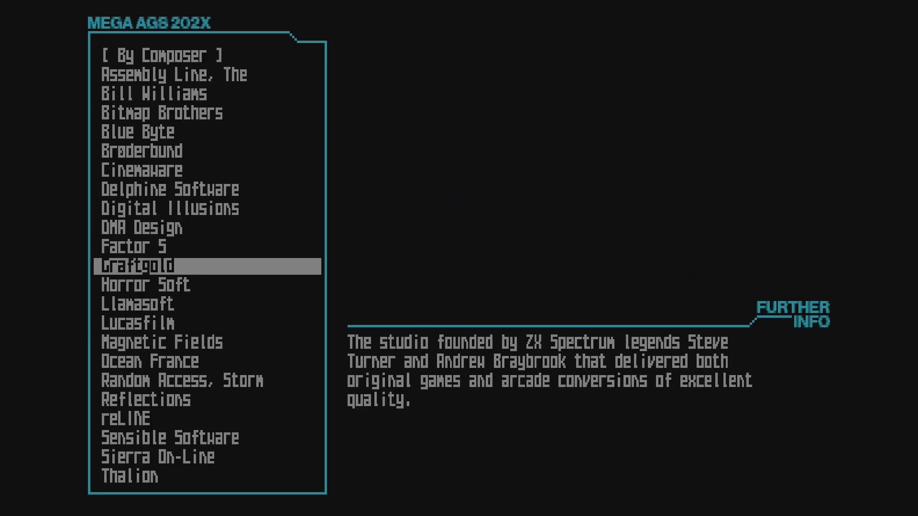
key("Return")
key("Down")
key("Down")
key("Down")
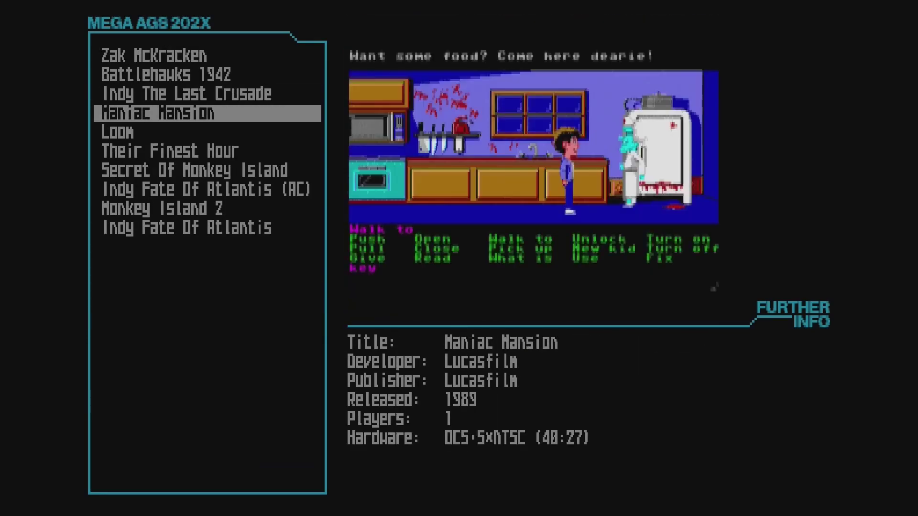
key("Down")
key("Escape")
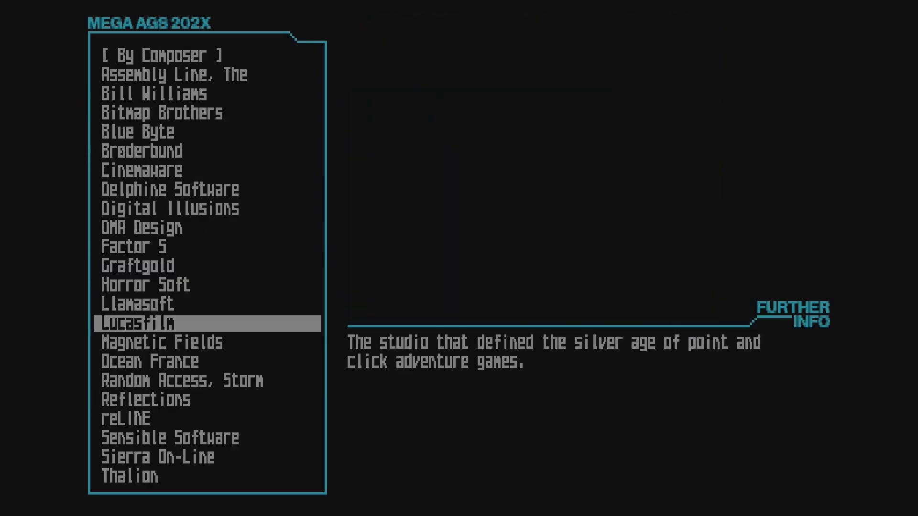
Open Best of Multiplayer in the Multiplayer section and look through its games down to Silkworm
key("Escape")
key("Down")
key("Return")
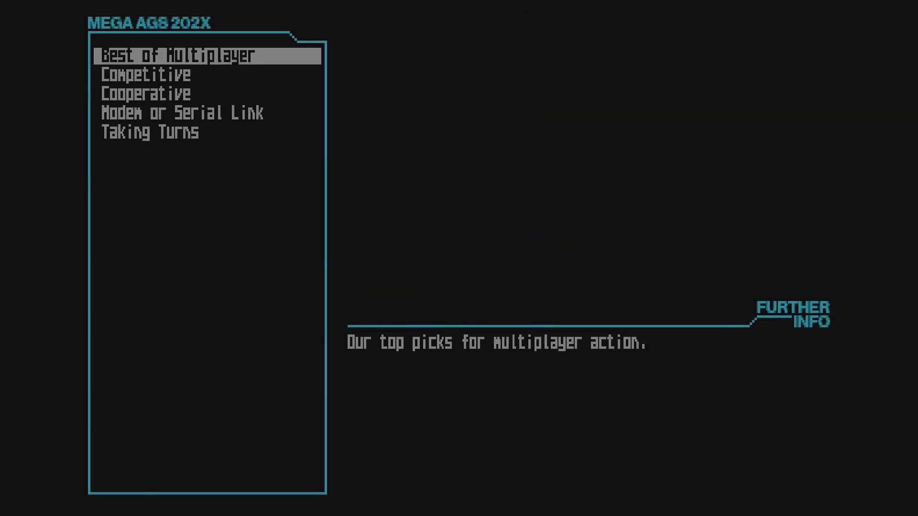
key("Return")
key("Down")
key("Down")
key("Down")
key("Down")
key("Down")
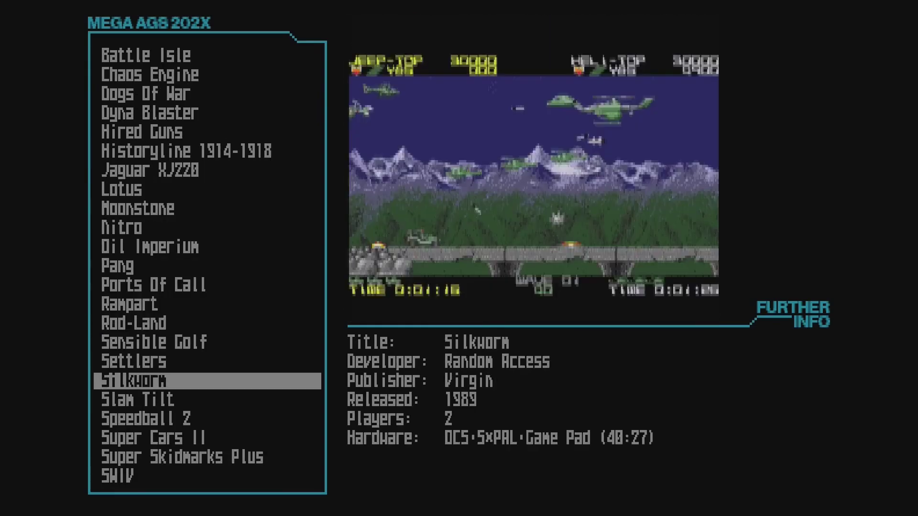
key("Escape")
Look through the Competitive multiplayer games from 3D World Tennis down past Ballistix
key("Down")
key("Return")
key("Down")
key("Down")
key("Down")
key("Down")
key("Down")
key("Down")
key("Down")
key("Down")
key("Down")
key("Down")
key("Down")
key("Down")
key("Down")
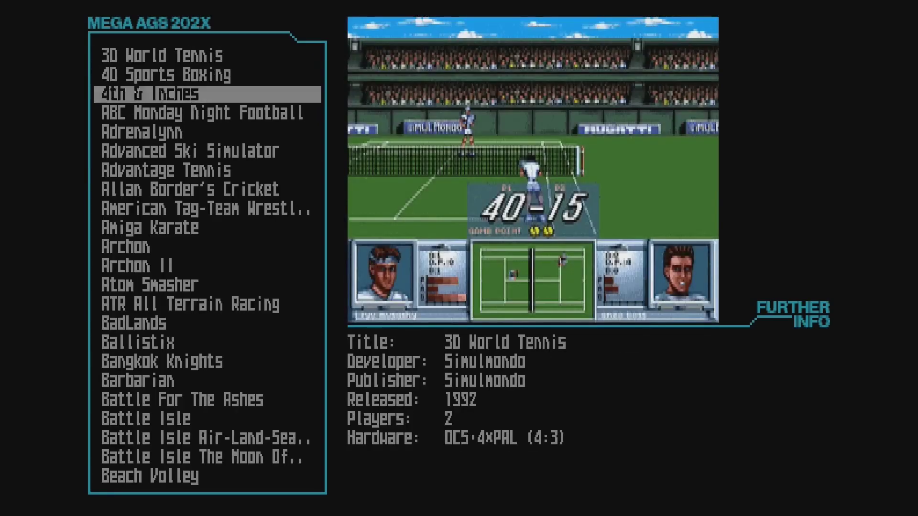
key("Down")
key("Down")
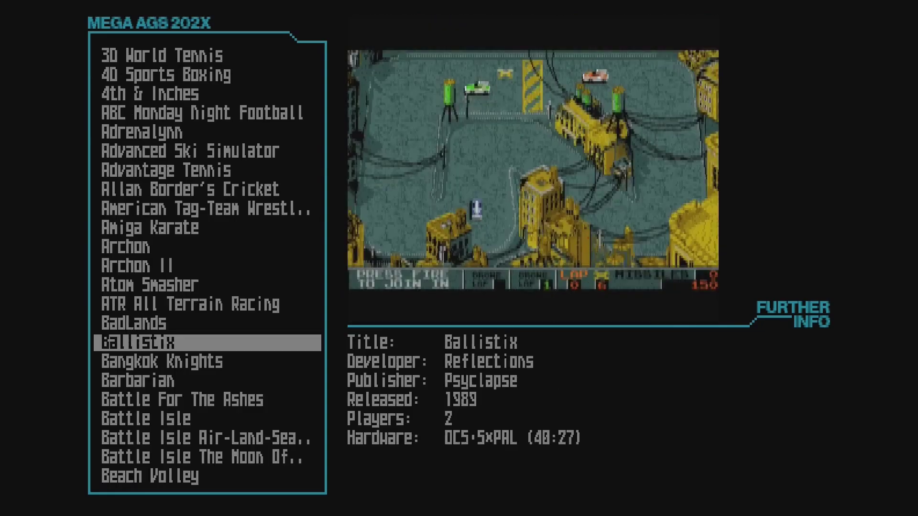
key("Down")
key("Down")
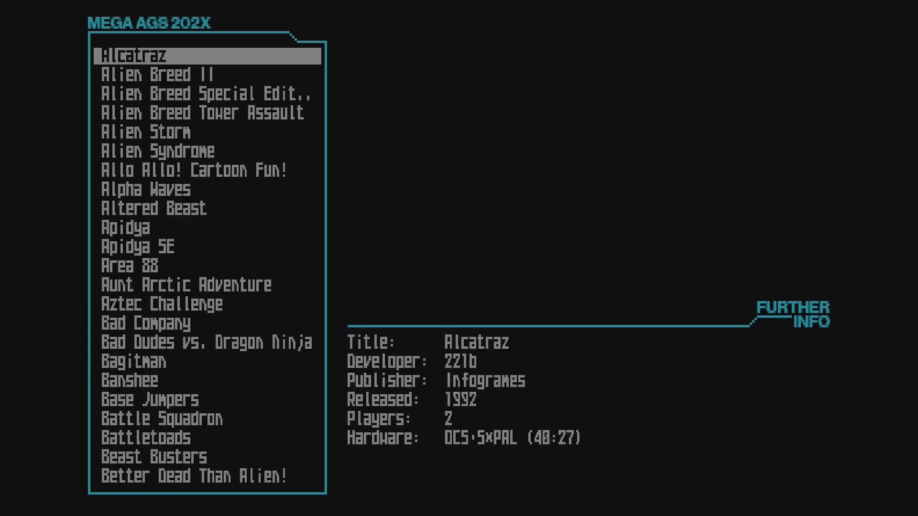
Look through the Cooperative multiplayer games from Alcatraz down past Blood Money, and return to the multiplayer categories
key("Down")
key("Down")
key("Down")
key("Down")
key("Down")
key("Down")
key("Down")
key("Down")
key("Down")
key("Down")
key("Down")
key("Down")
key("Down")
key("Down")
key("Down")
key("Down")
key("Down")
key("Down")
key("Down")
key("Down")
key("Down")
key("Down")
key("Down")
key("Down")
key("Down")
key("Down")
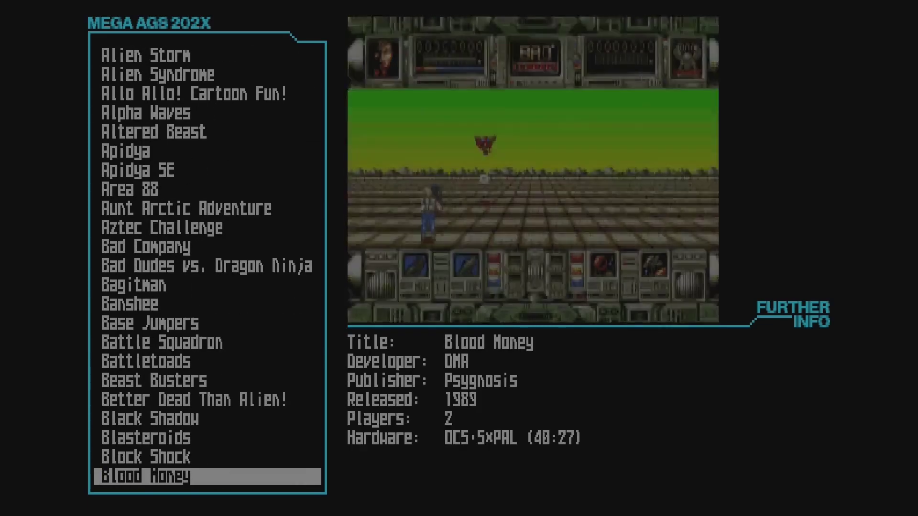
key("Down")
key("Down")
key("Down")
key("Down")
key("Escape")
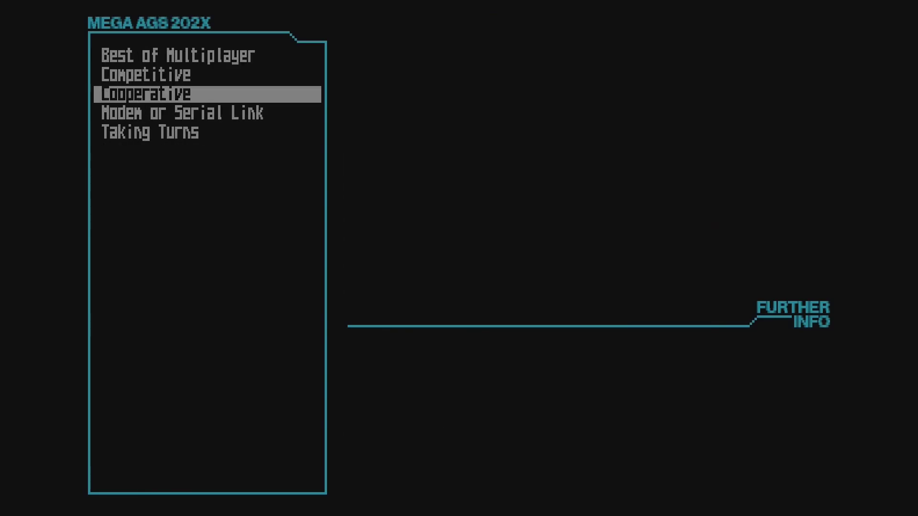
Look through the Modem or Serial Link games from Alien Breed 3D downward, and return to the main categories
key("Return")
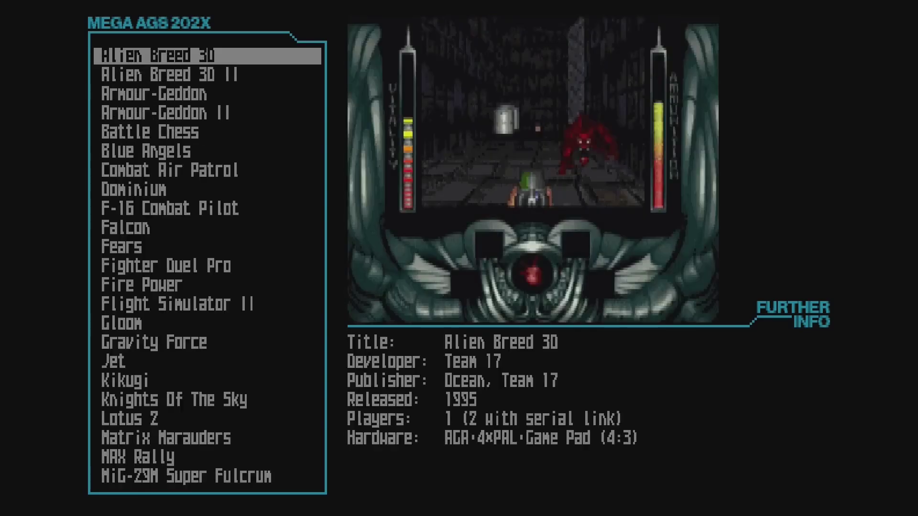
key("Down")
key("Down")
key("Down")
key("Down")
key("Down")
key("Down")
key("Down")
key("Down")
key("Down")
key("Down")
key("Down")
key("Down")
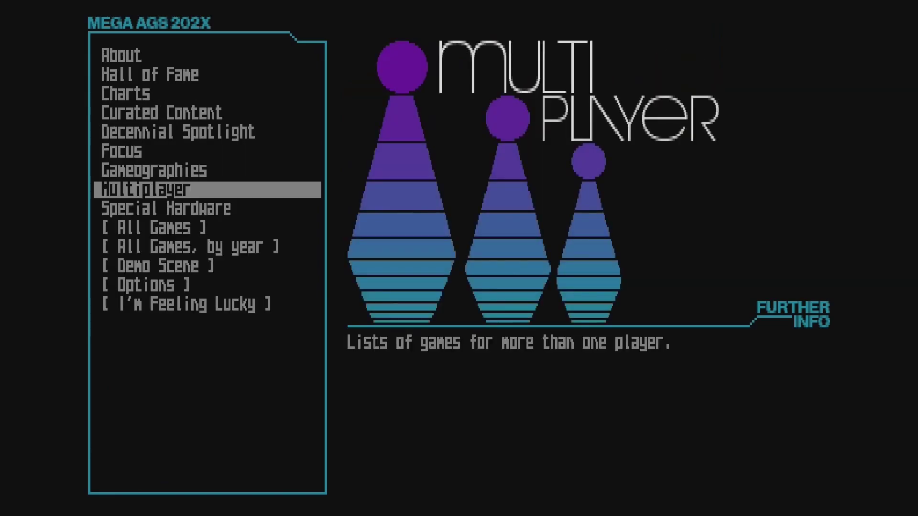
Open the alphabetical list of all games and look at the titles under I, from Indian Mission to Indy Heat
key("Down")
key("Return")
key("Down")
key("Down")
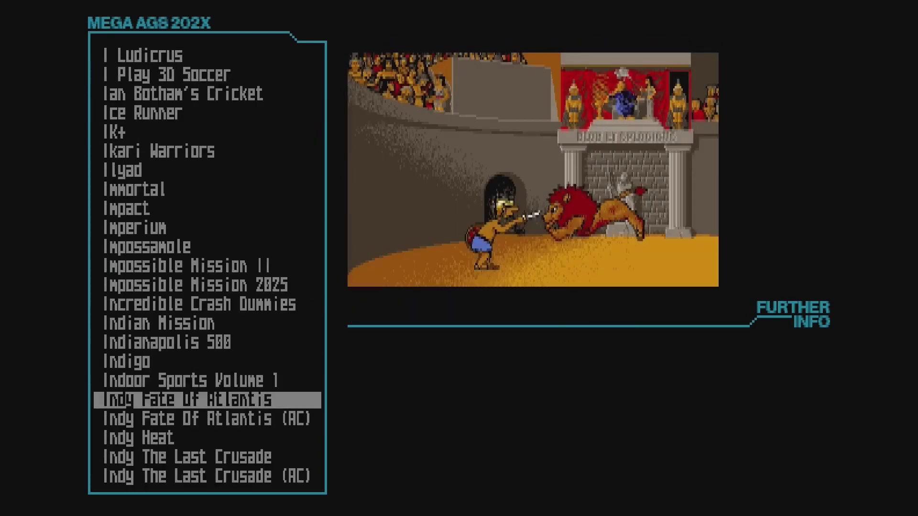
key("Up")
key("Up")
key("Up")
key("Up")
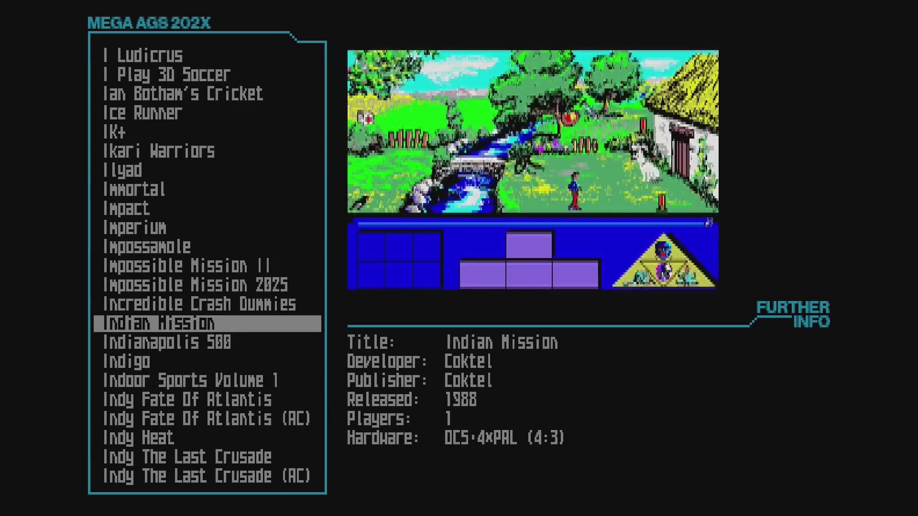
key("Down")
key("Down")
key("Down")
key("Down")
key("Down")
key("Up")
key("Up")
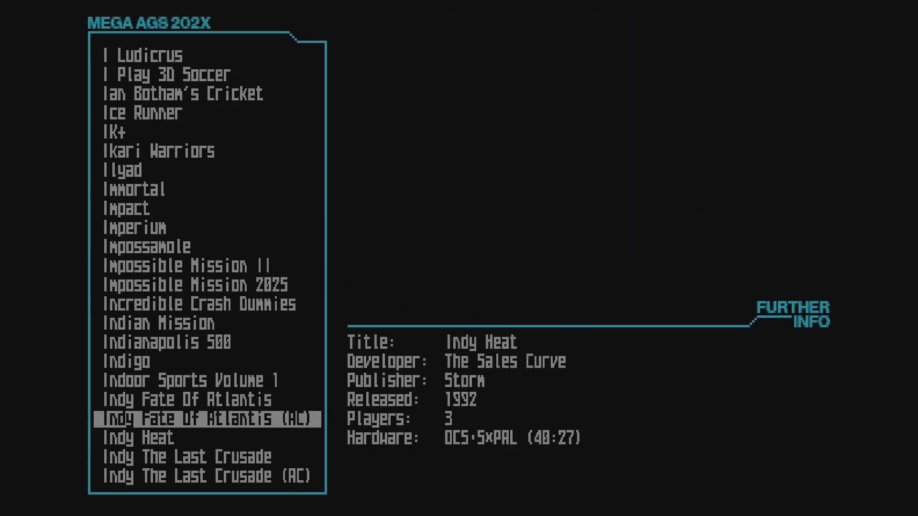
key("Up")
Look through the remaining games under I down past Insects In Space, and move on to the games under S
key("Down")
key("Down")
key("Down")
key("Down")
key("Down")
key("Down")
key("Down")
key("Down")
key("Down")
key("Down")
key("Down")
key("Down")
key("Down")
key("Down")
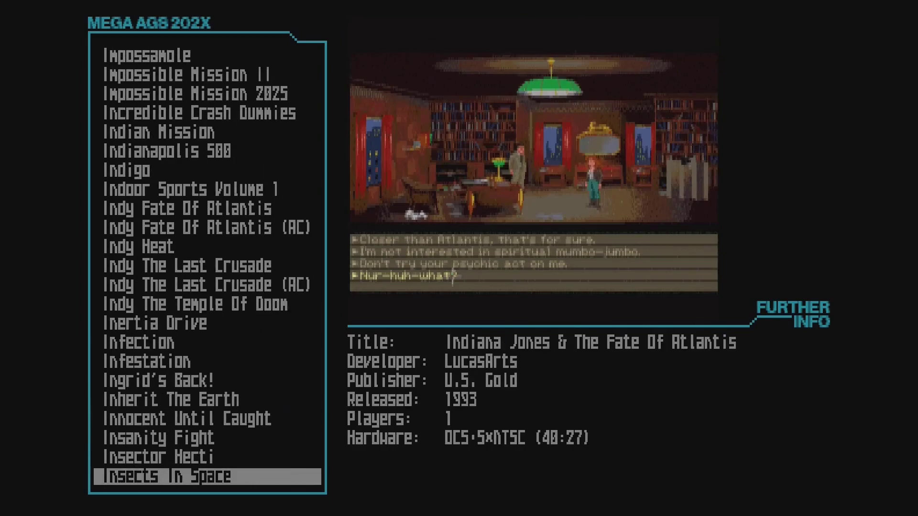
key("Down")
key("Down")
key("Down")
key("Down")
key("Down")
key("Down")
key("Down")
key("Down")
key("Down")
key("Down")
key("Down")
key("Down")
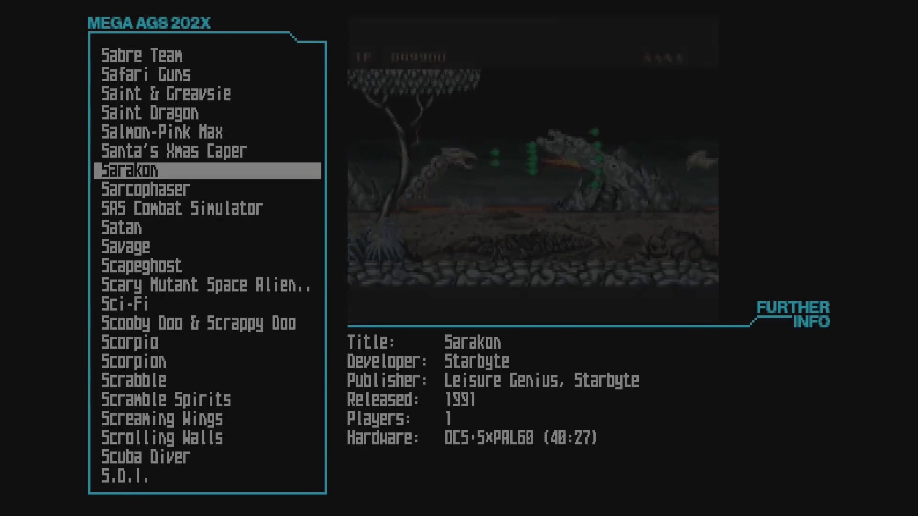
Look through the games under S from Sarakon down to Settlers, and return to the main categories
key("Down")
key("Down")
key("Down")
key("Down")
key("Down")
key("Down")
key("Down")
key("Down")
key("Down")
key("Down")
key("Down")
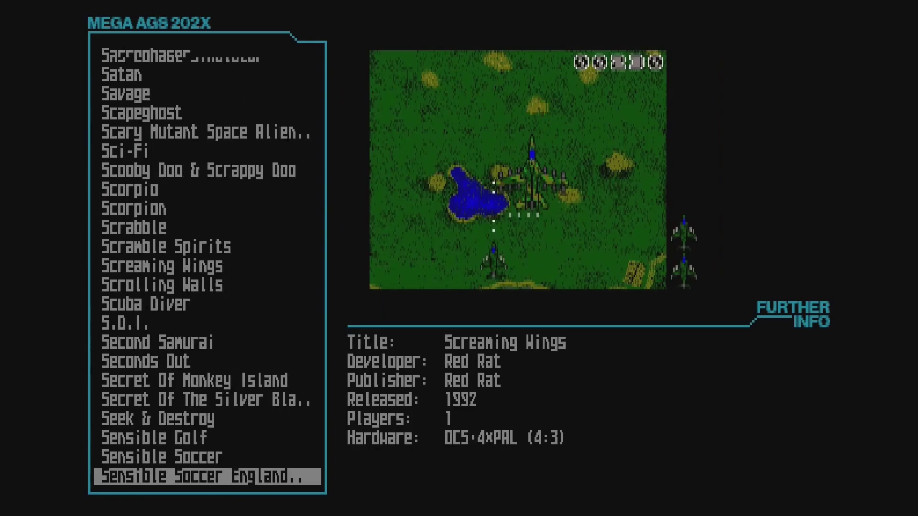
key("Down")
key("Down")
key("Down")
key("Down")
key("Down")
key("Down")
key("Down")
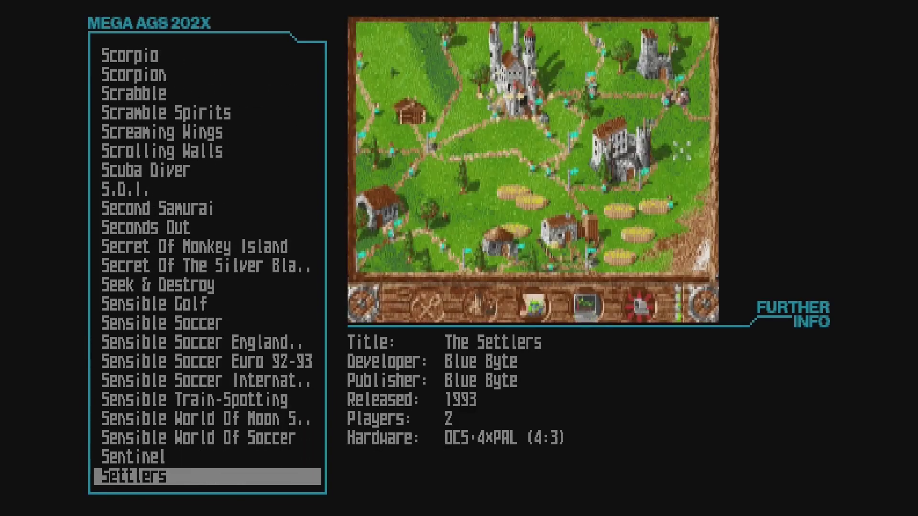
key("Escape")
key("Down")
key("Escape")
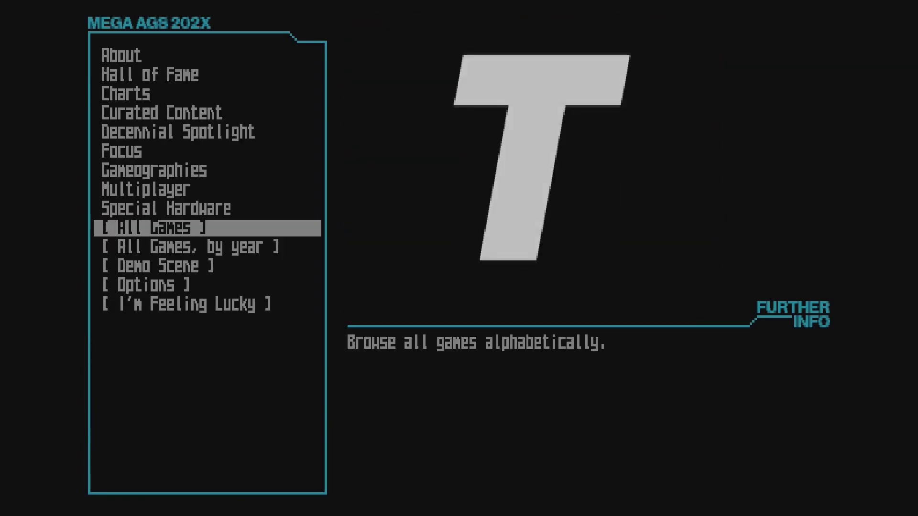
Browse all games by year down to 2023 and look at Maria Renard's Revenge and SWOS 2023
key("Down")
key("Return")
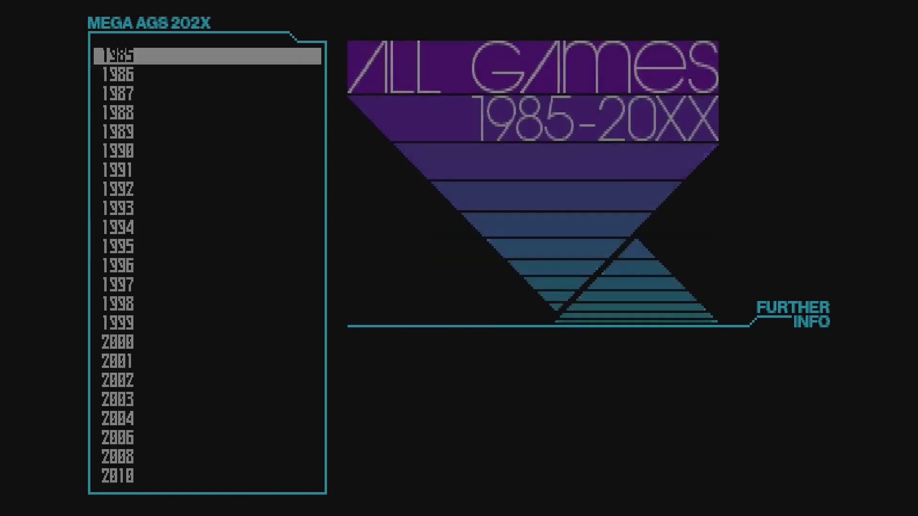
key("Down")
key("Down")
key("Down")
key("Down")
key("Down")
key("Down")
key("Down")
key("Down")
key("Down")
key("Down")
key("Return")
key("Escape")
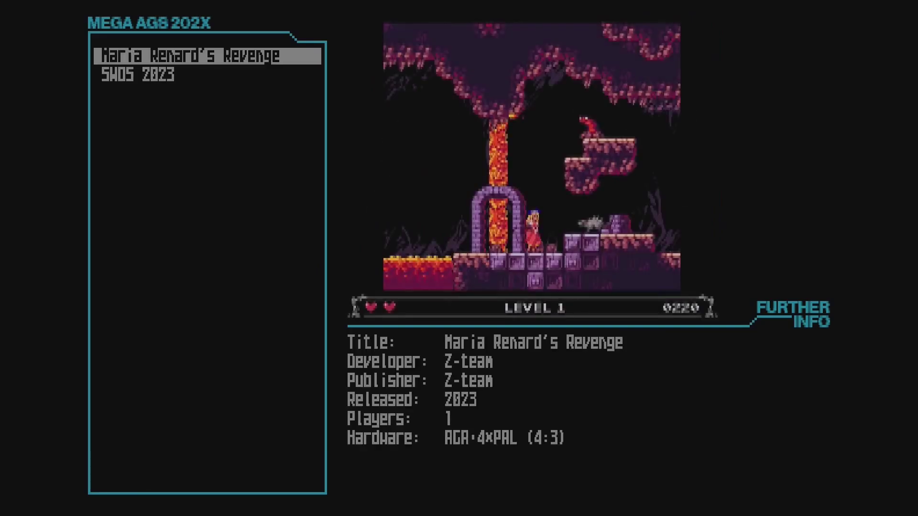
key("Down")
key("Up")
key("Escape")
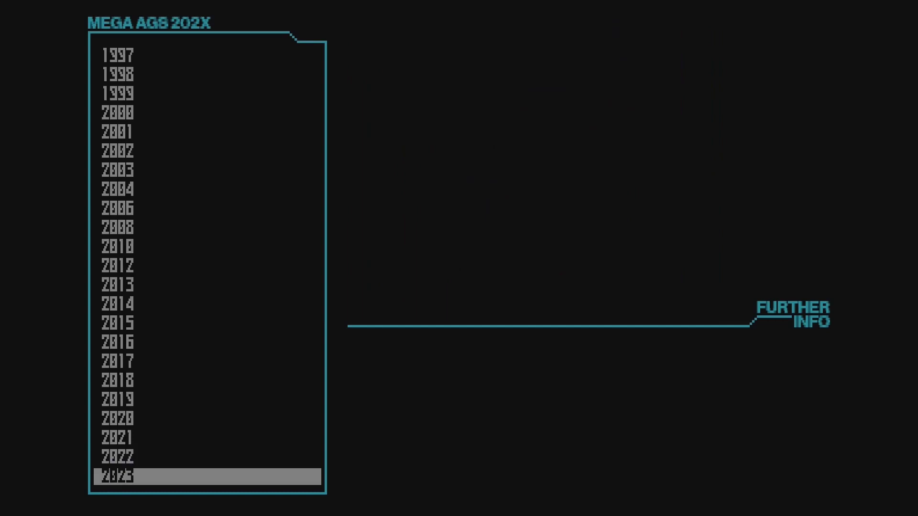
Look through the 2022 games from Green Beret and the 2020 games around SWOS 2020, and return to the main categories
key("Return")
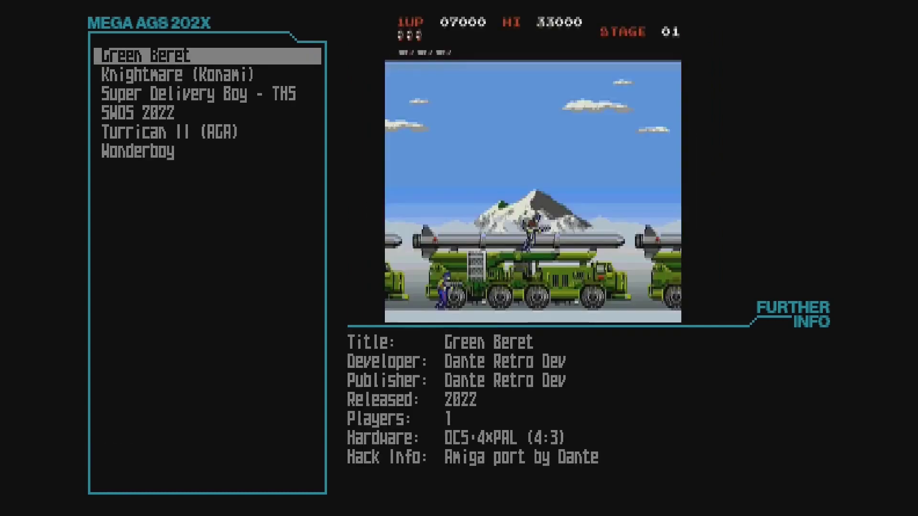
key("Down")
key("Down")
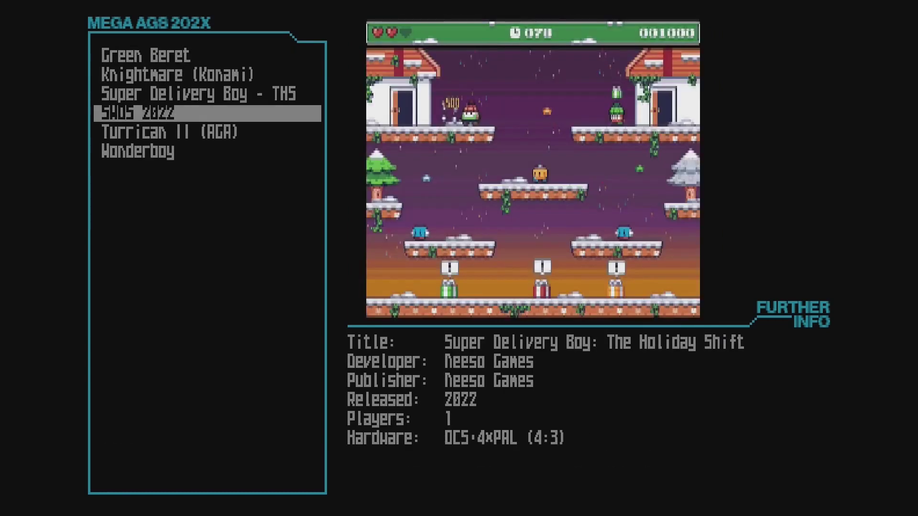
key("Down")
key("Down")
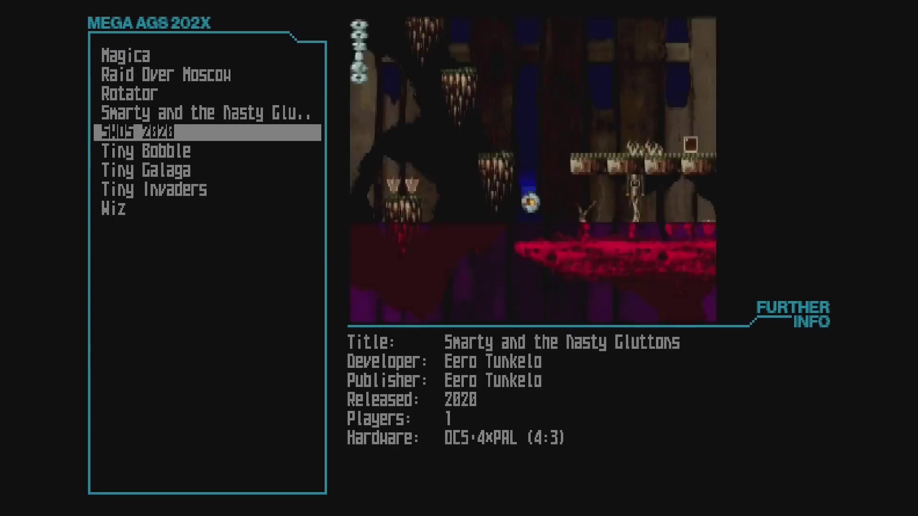
key("Escape")
key("Escape")
Open the Demo Scene section and look through its productions from Blast From The Past to SWIV Crack Intro, and return to the countries
key("Down")
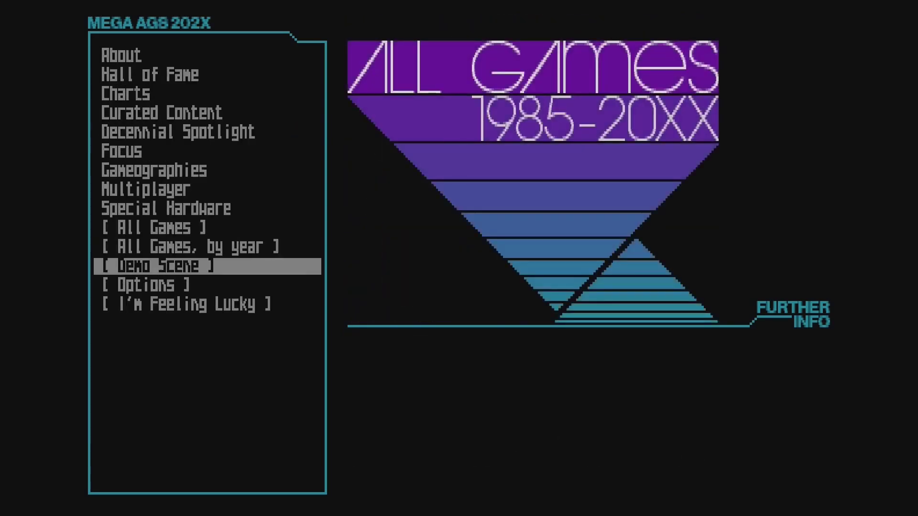
key("Return")
key("Down")
key("Down")
key("Down")
key("Return")
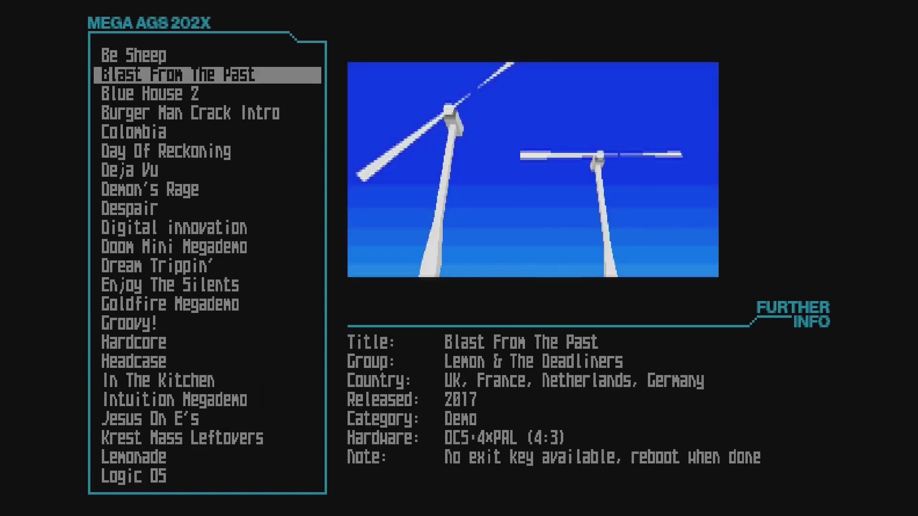
key("Down")
key("Down")
key("Down")
key("Down")
key("Down")
key("Down")
key("Down")
key("Down")
key("Down")
key("Down")
key("Down")
key("Down")
key("Down")
key("Down")
key("Down")
key("Down")
key("Down")
key("Down")
key("Down")
key("Down")
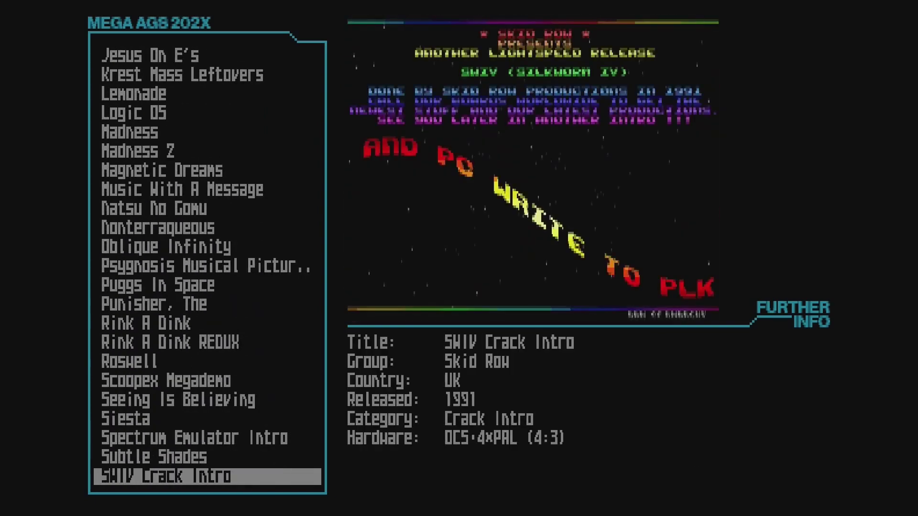
key("Escape")
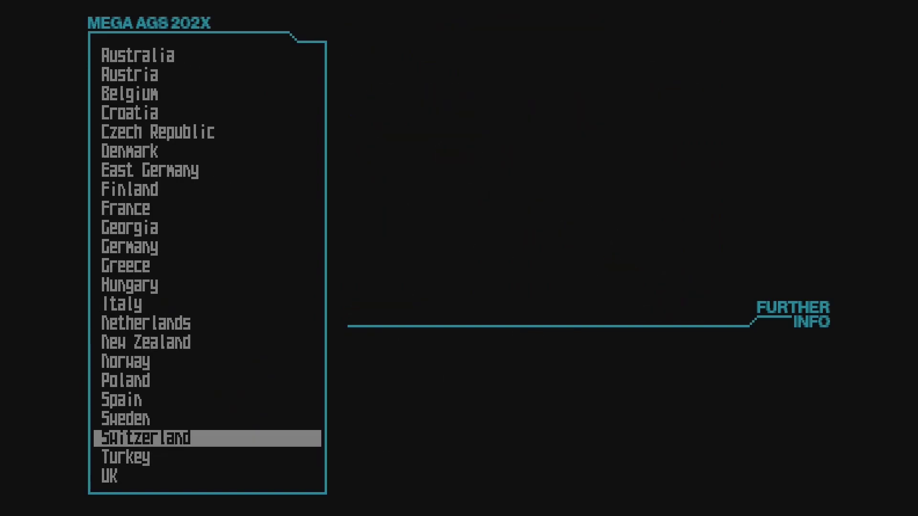
Open another country in the Demo Scene section and look down through its productions
key("Return")
key("Down")
key("Down")
key("Down")
key("Down")
key("Down")
key("Down")
key("Down")
key("Down")
key("Down")
key("Down")
key("Down")
key("Down")
key("Down")
key("Down")
key("Down")
key("Down")
key("Down")
key("Down")
key("Down")
key("Down")
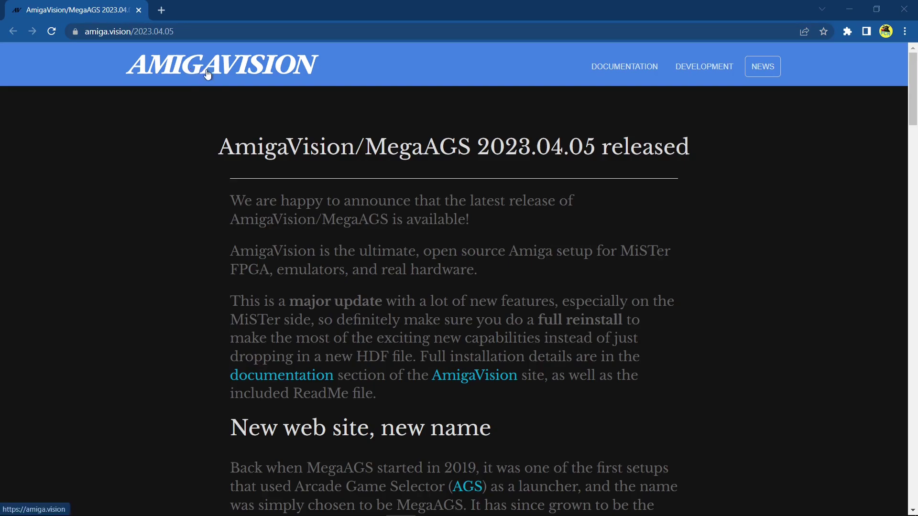
Open the AmigaVision home page in a new tab from the 2023.04.05 release announcement and switch to it
left_click(138, 31)
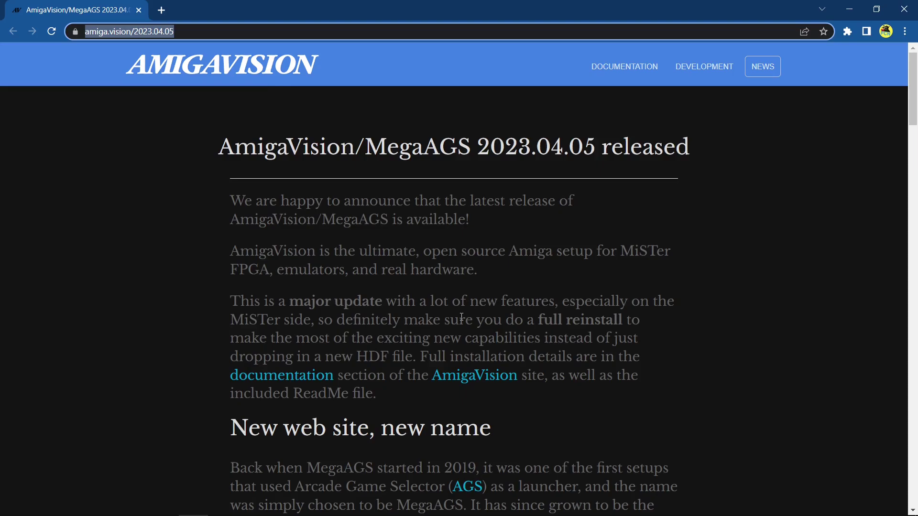
middle_click(461, 380)
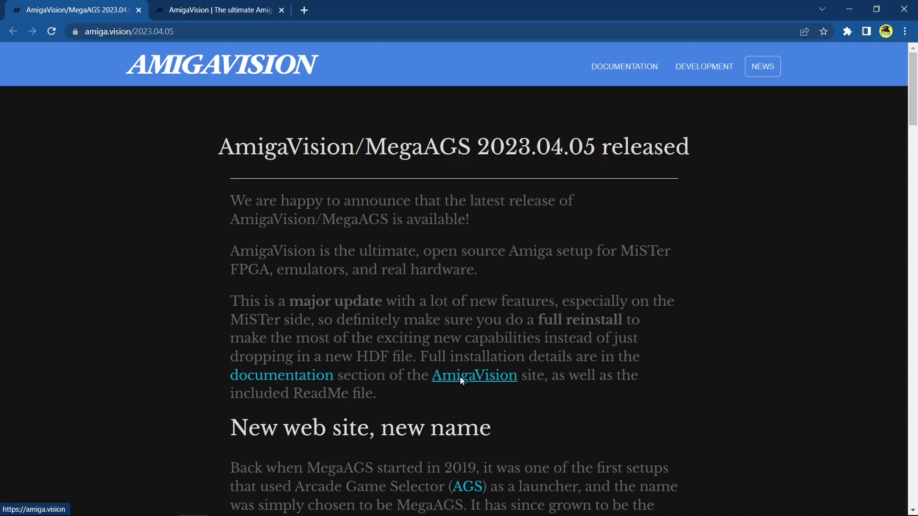
left_click(213, 11)
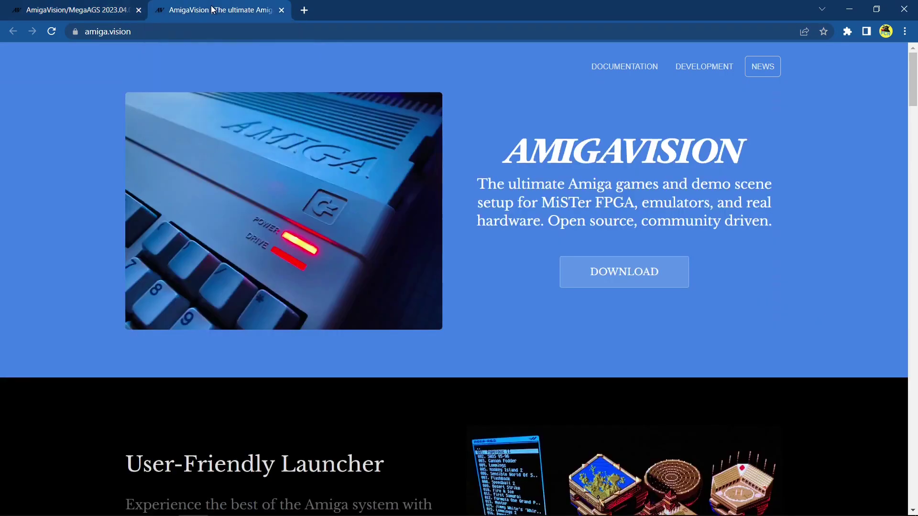
Go through the AmigaVision download page to the archive.org search results and open the AmigaVision (MegaAGS) item
left_click(631, 277)
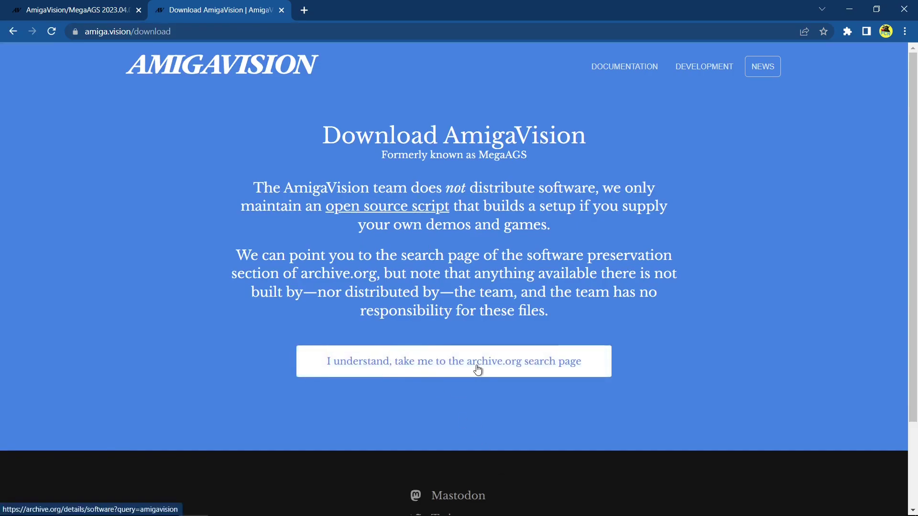
left_click(452, 366)
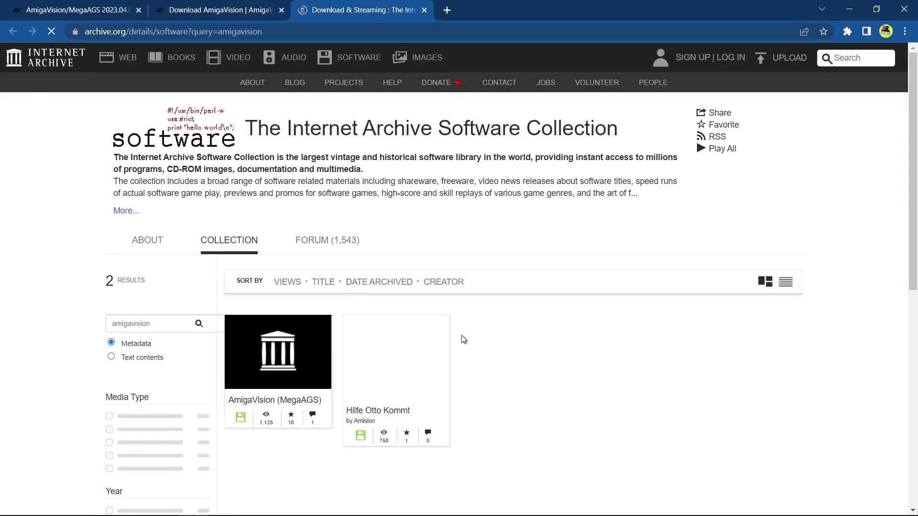
mouse_move(357, 290)
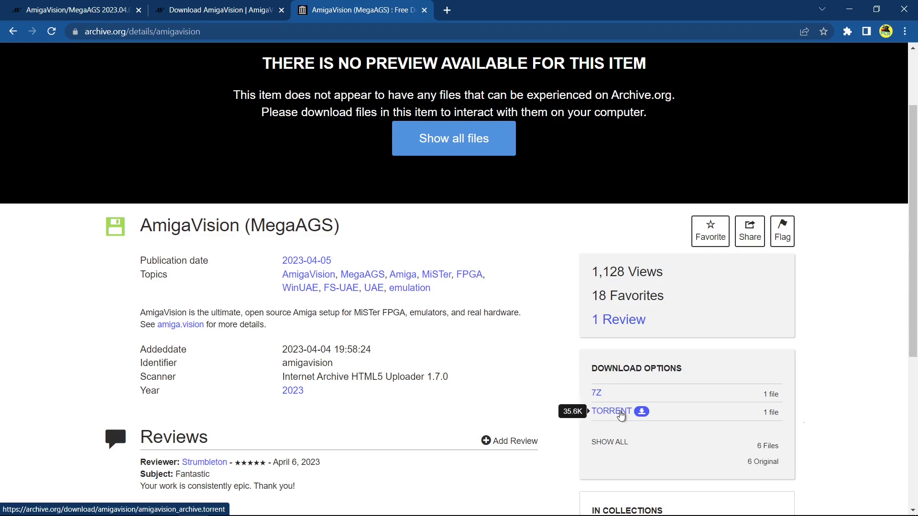
Leave the browser for File Explorer and open the downloaded amigavision folder in Downloads QBT
left_click(853, 10)
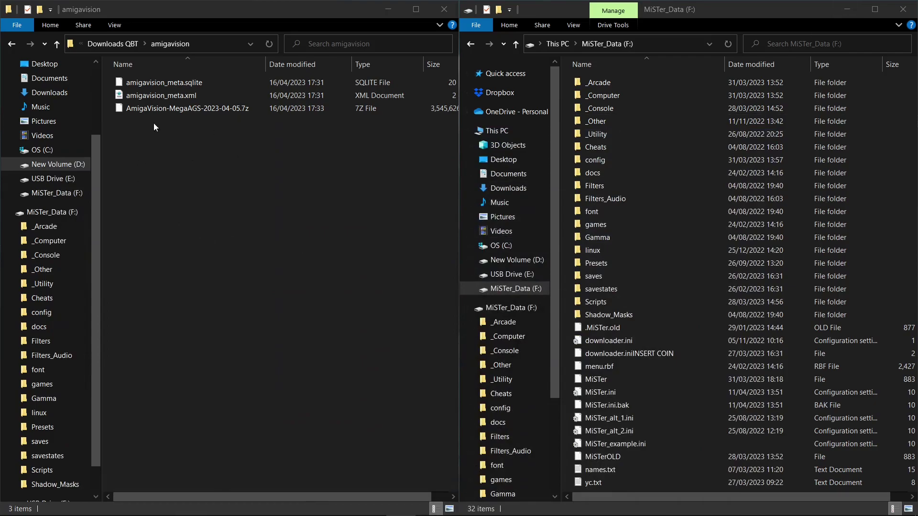
left_click(105, 43)
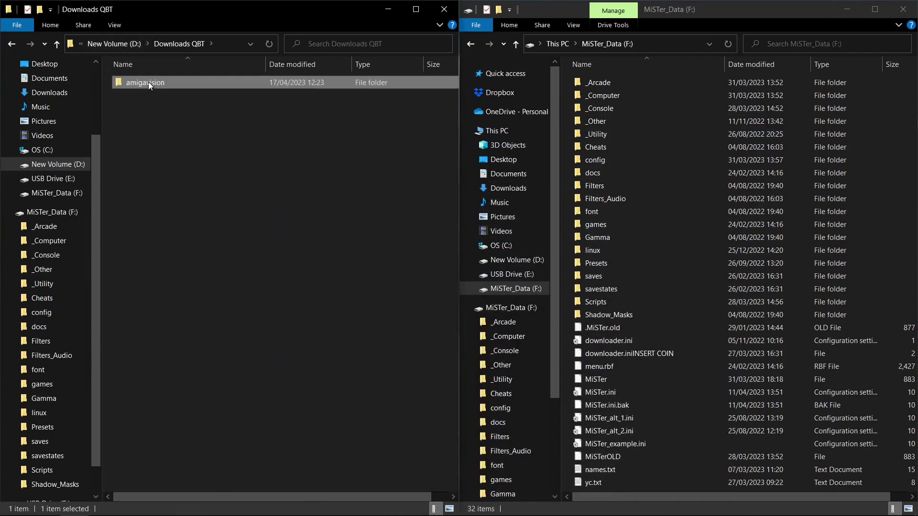
double_click(153, 83)
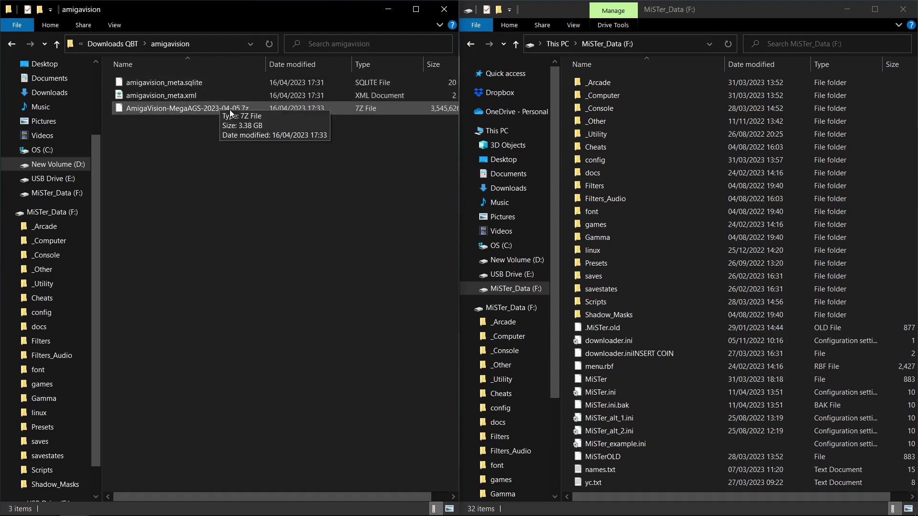
Extract AmigaVision-MegaAGS-2023-04-05.7z with 7-Zip into the amigavision folder and open the extracted AmigaVision-MegaAGS-2023-04-05 folder
left_click(217, 110)
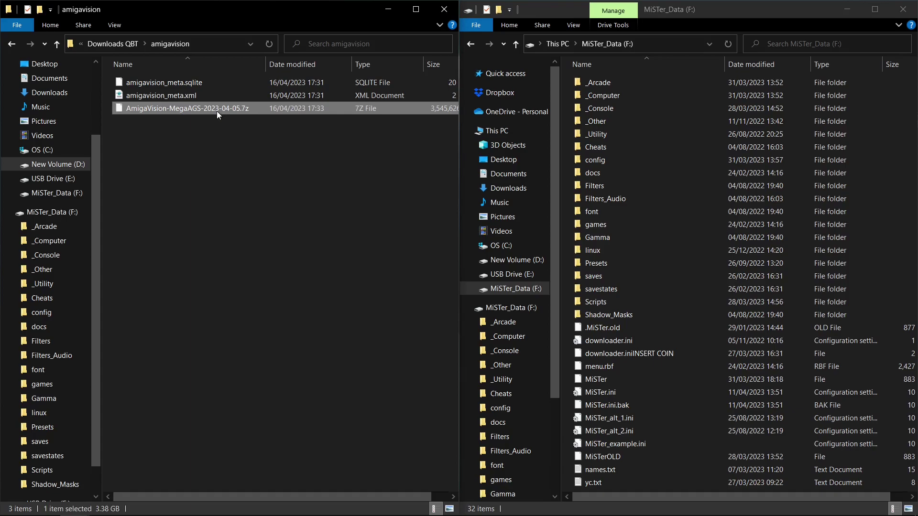
right_click(217, 111)
mouse_move(242, 134)
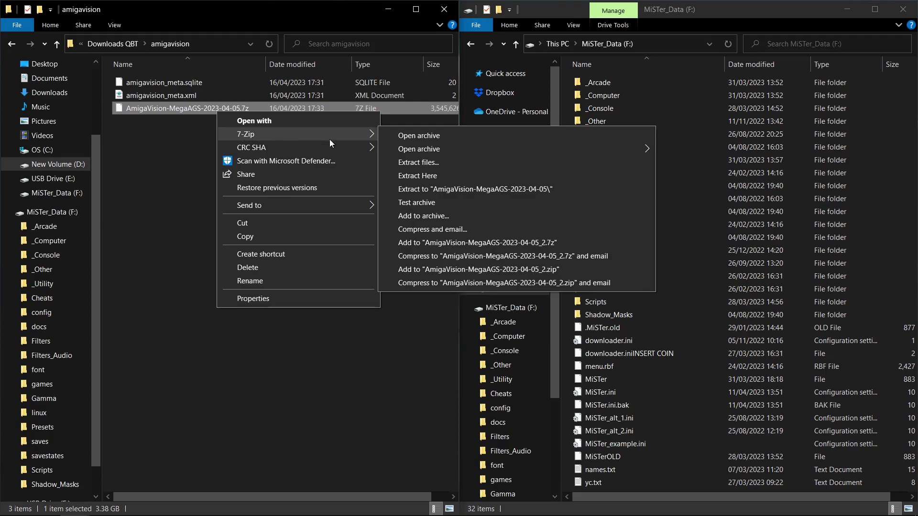
left_click(414, 162)
left_click(446, 338)
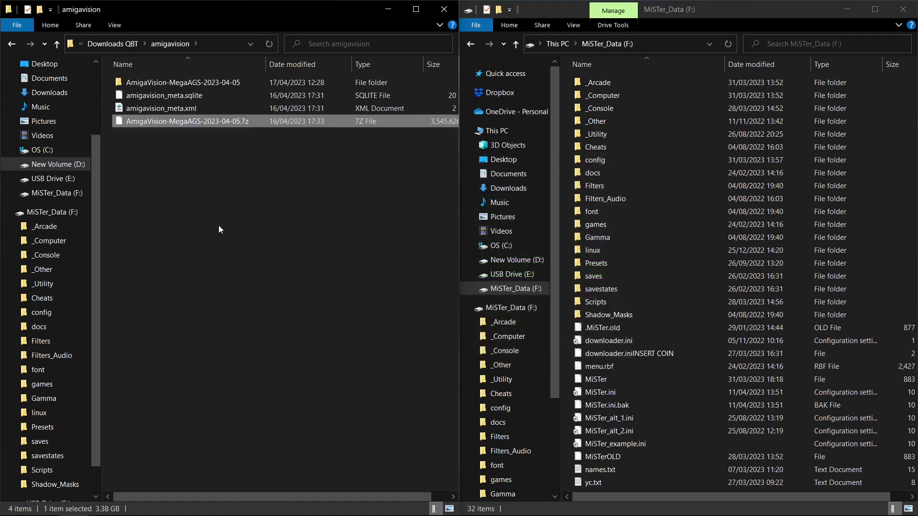
double_click(173, 82)
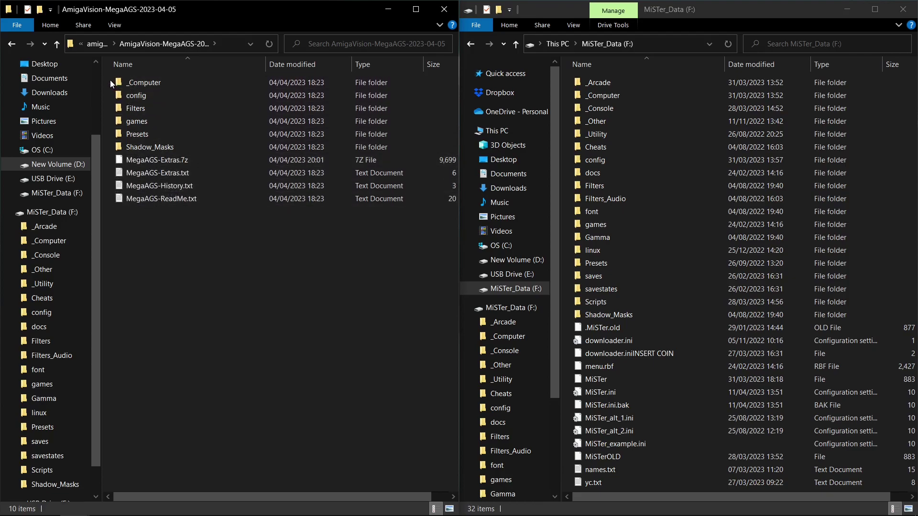
Copy the _Computer, config, Filters, games, Presets and Shadow_Masks folders into the root of the MiSTer_Data (F:) drive
left_click_drag(110, 78, 196, 151)
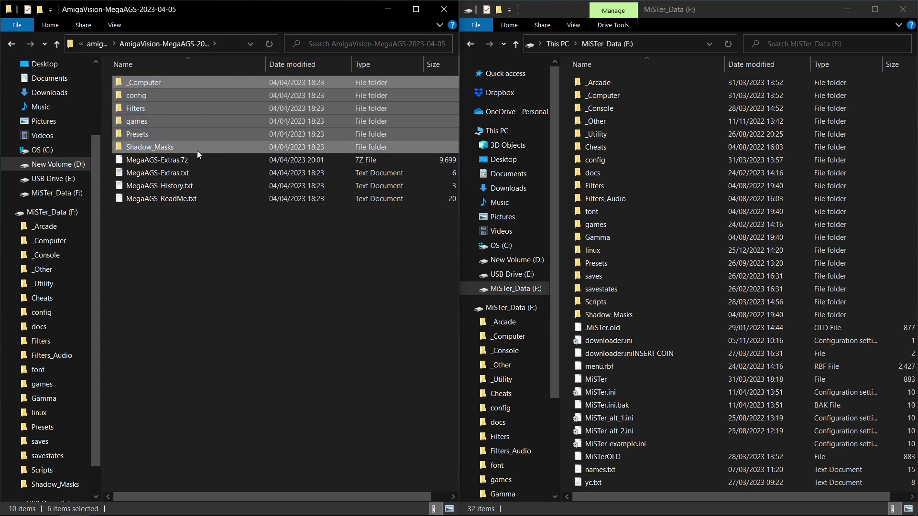
right_click(140, 84)
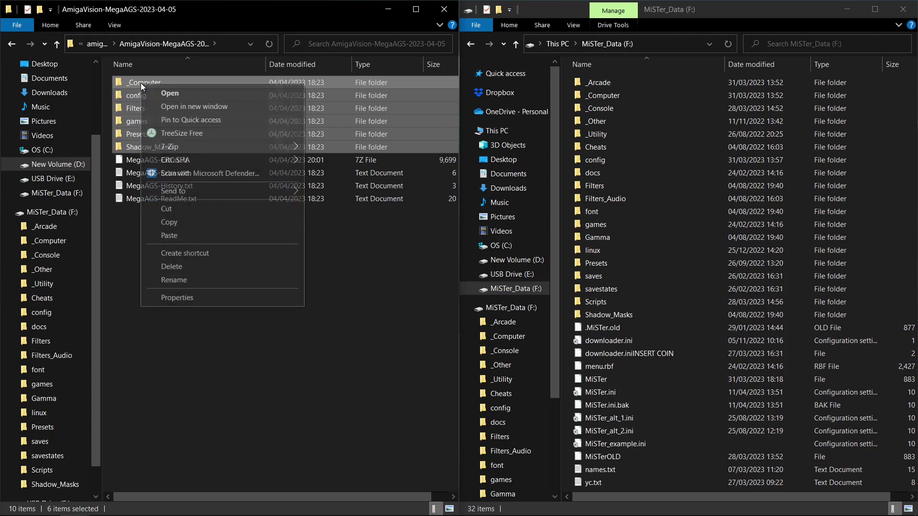
left_click(170, 221)
left_click(565, 282)
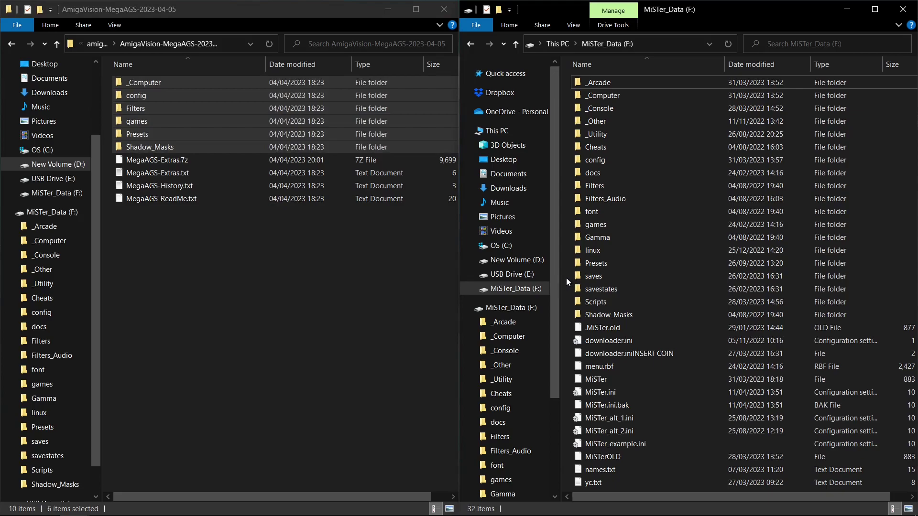
right_click(566, 277)
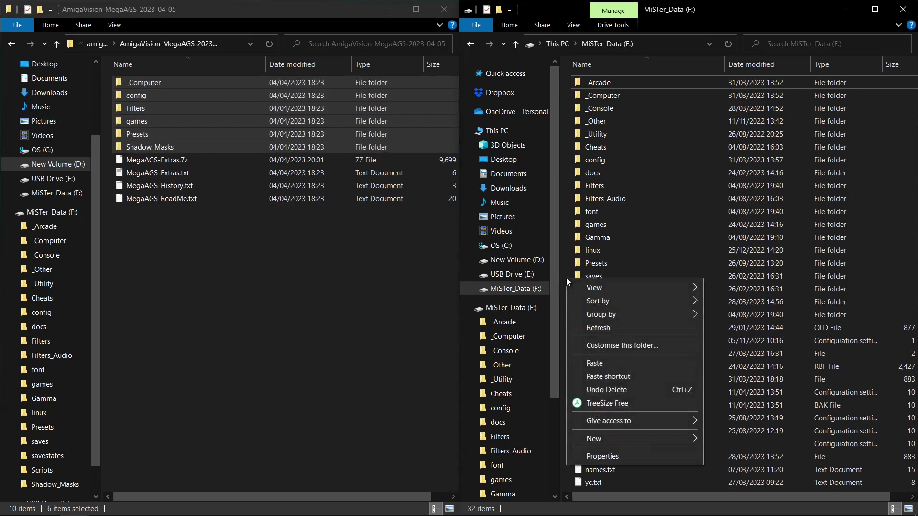
left_click(592, 362)
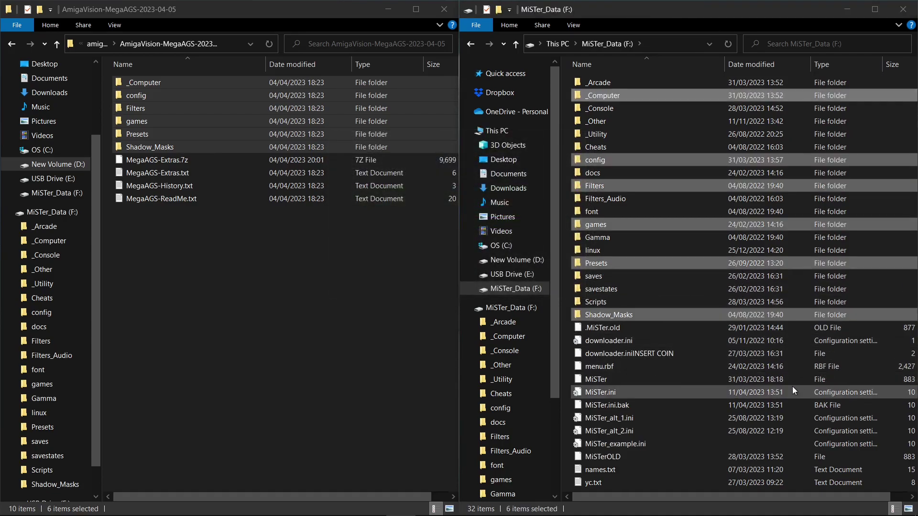
left_click(564, 199)
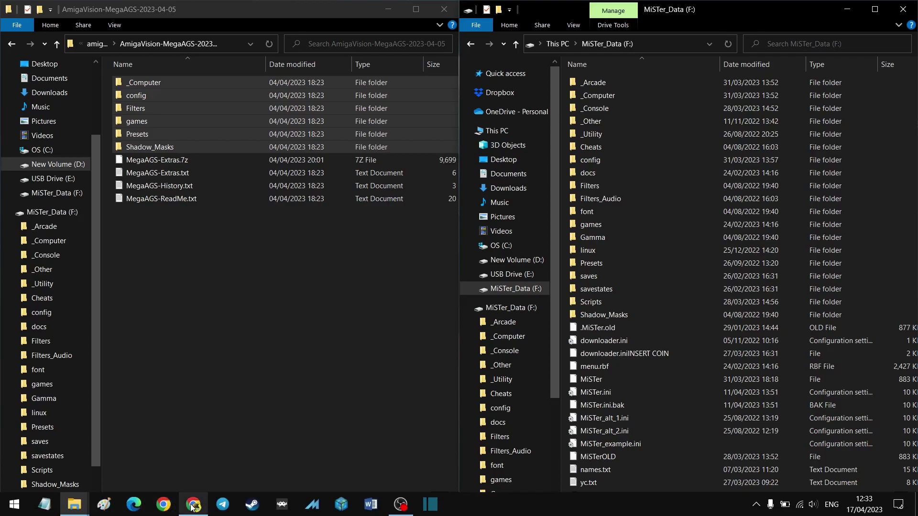
Switch to Chrome and open the documentation link from the AmigaVision 2023.04.05 release announcement in a new tab, bringing it forward
left_click(193, 510)
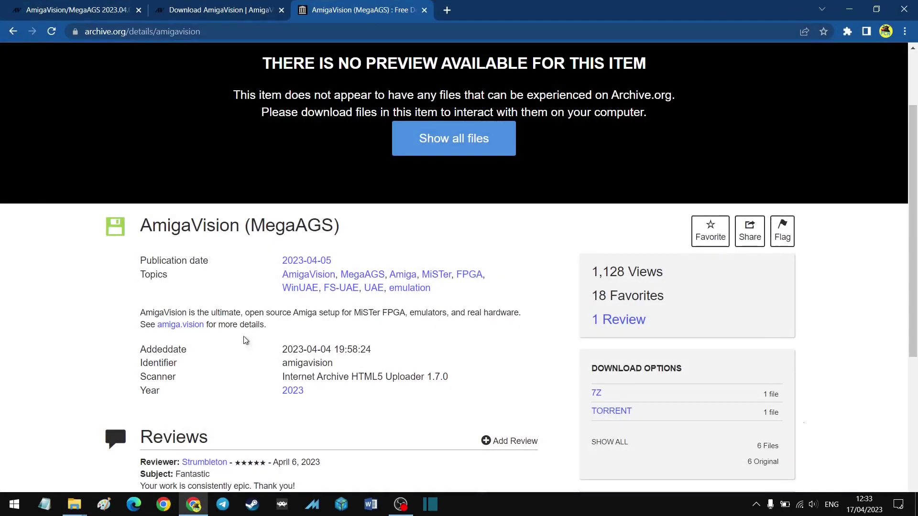
left_click(102, 10)
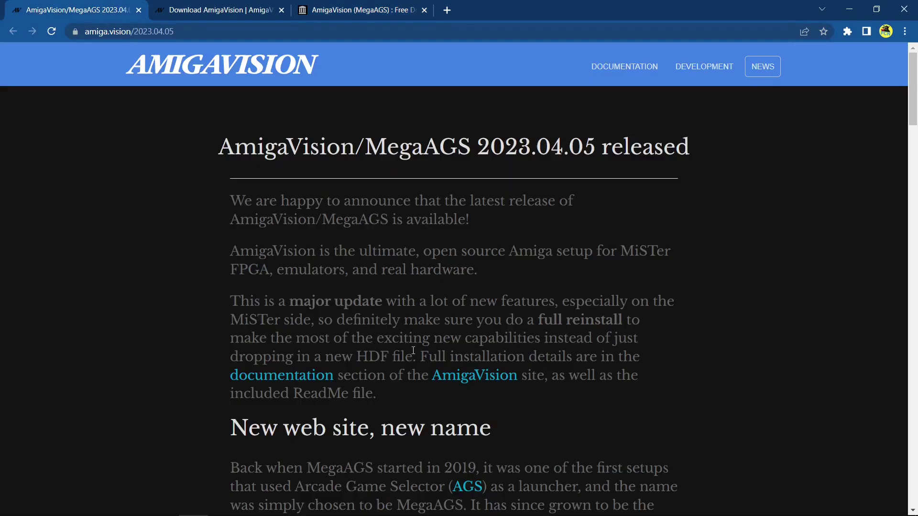
middle_click(295, 382)
left_click(197, 13)
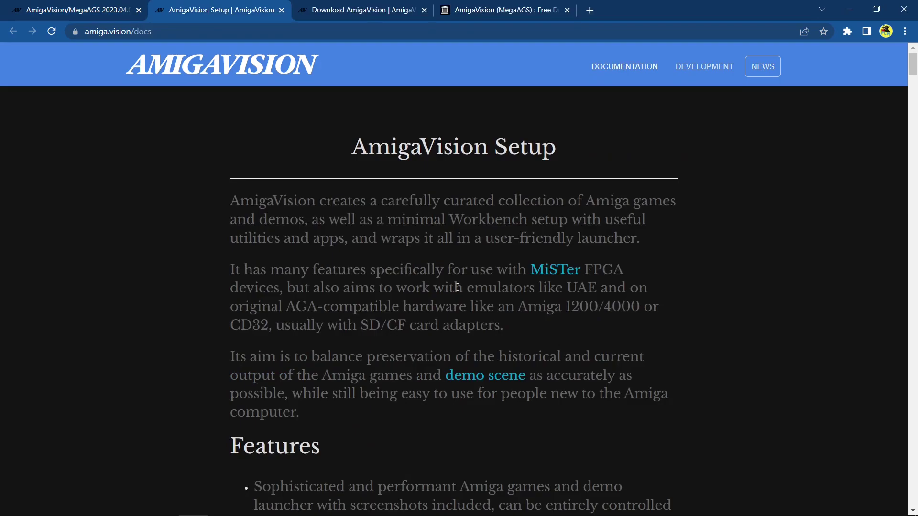
Copy the recommended MiSTer.ini core settings, from the [Amiga] section through the end of [Amiga600HD], from the AmigaVision Setup page
scroll(594, 292, "down", 9)
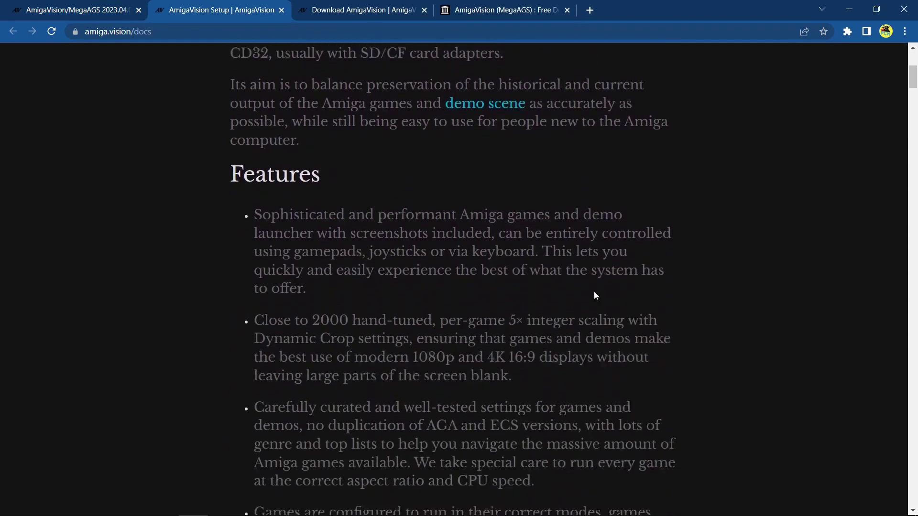
scroll(594, 290, "down", 10)
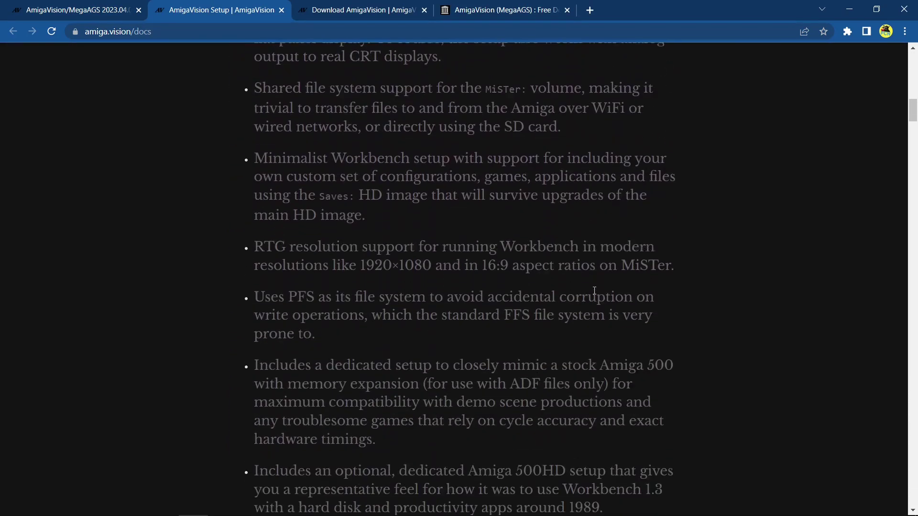
scroll(594, 290, "down", 12)
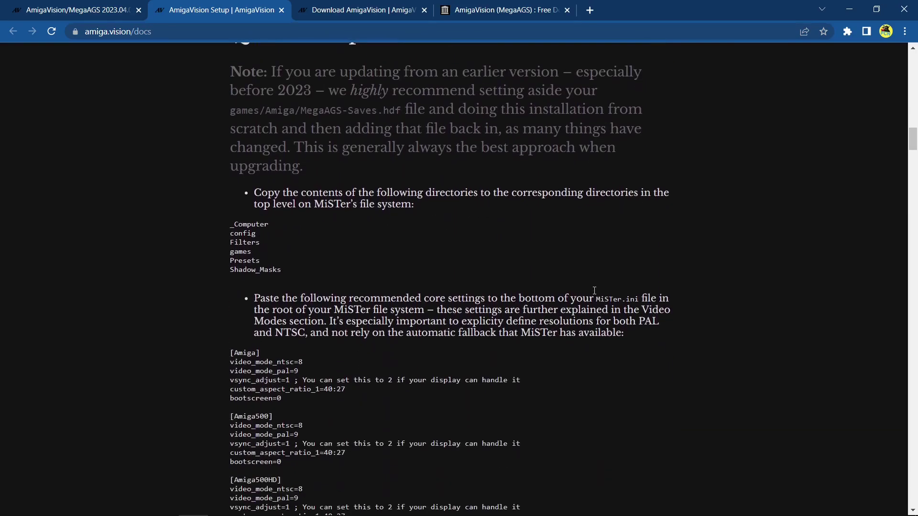
scroll(280, 298, "down", 1)
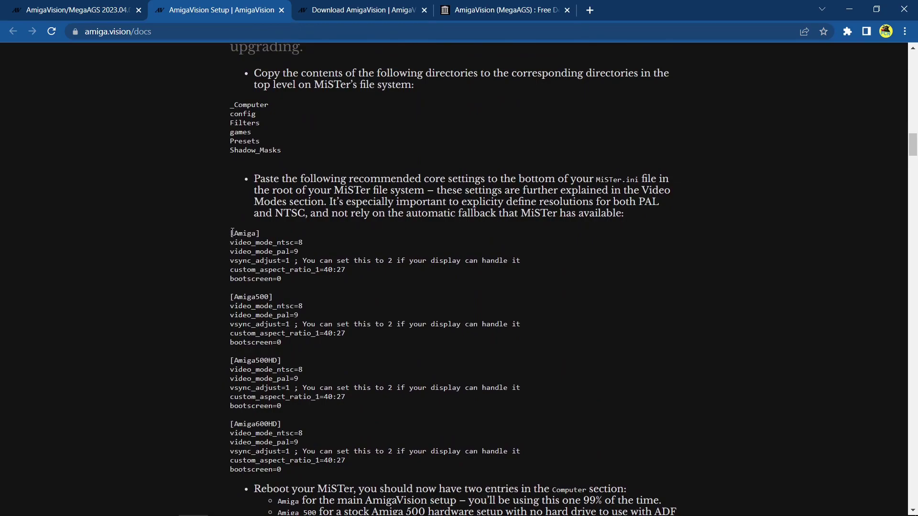
left_click_drag(230, 233, 336, 471)
right_click(260, 437)
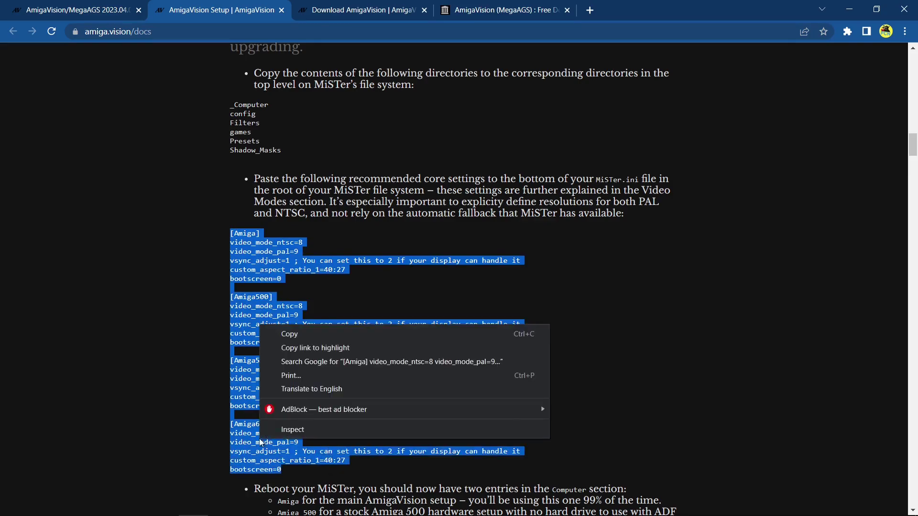
left_click(287, 332)
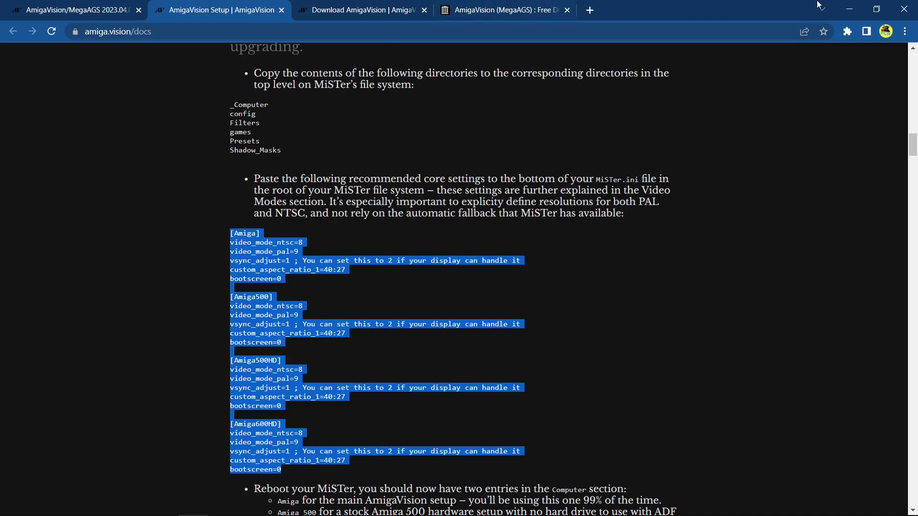
Return to File Explorer and open MiSTer.ini from the MiSTer_Data (F:) drive in a maximized Notepad window
left_click(849, 9)
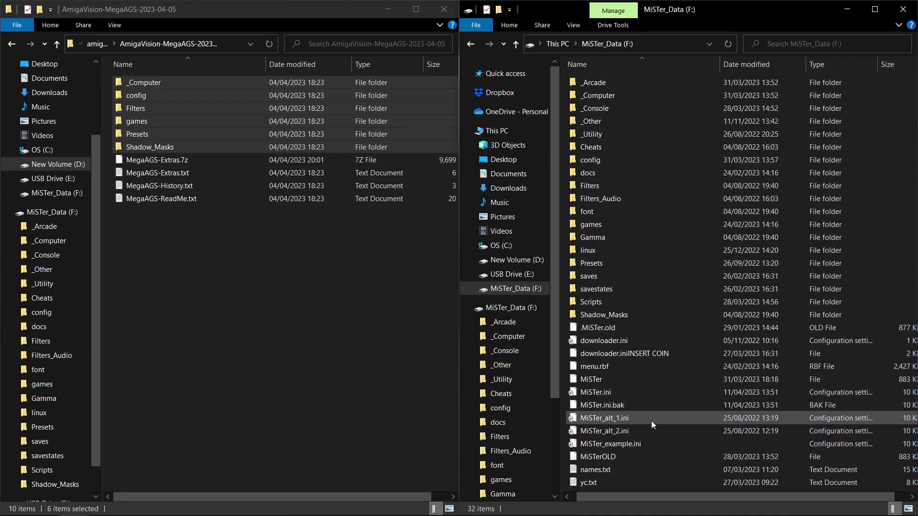
double_click(597, 391)
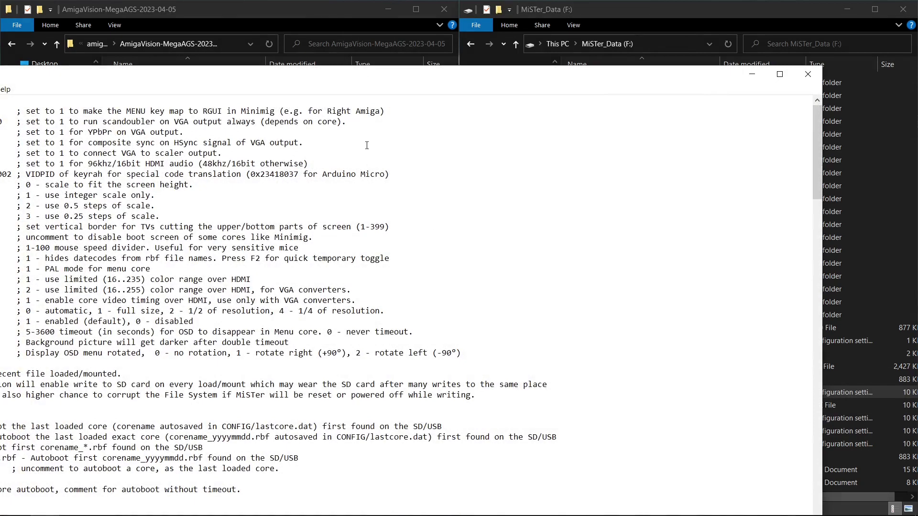
left_click(779, 74)
Add a blank line at the end of MiSTer.ini and paste the copied Amiga, Amiga500, Amiga500HD and Amiga600HD settings there
scroll(278, 235, "down", 10)
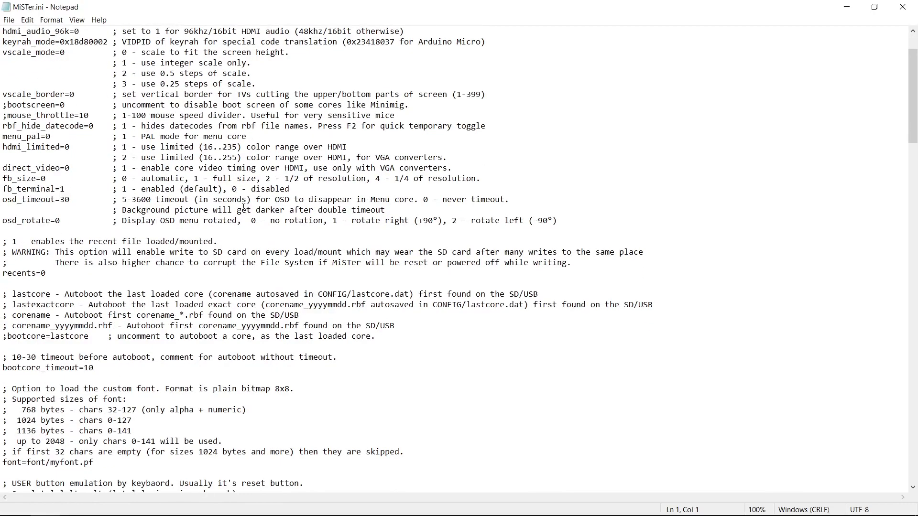
scroll(249, 213, "down", 8)
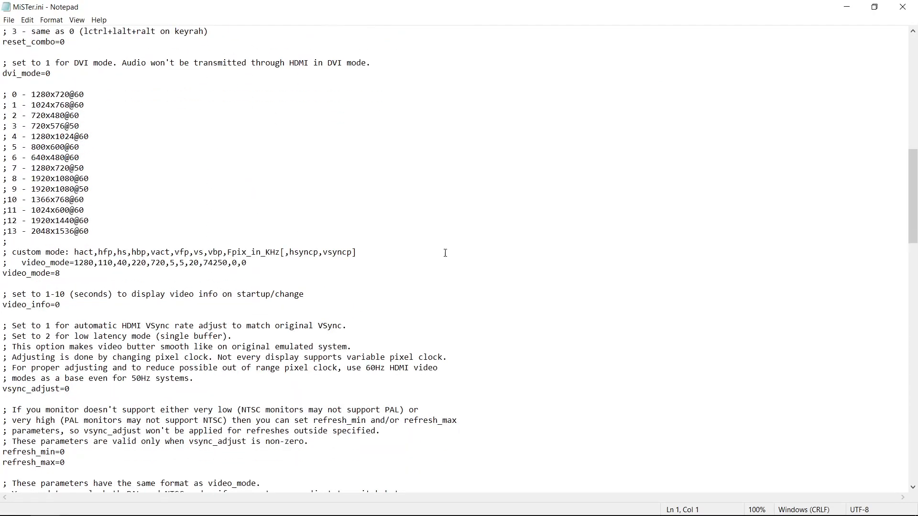
left_click_drag(913, 221, 915, 349)
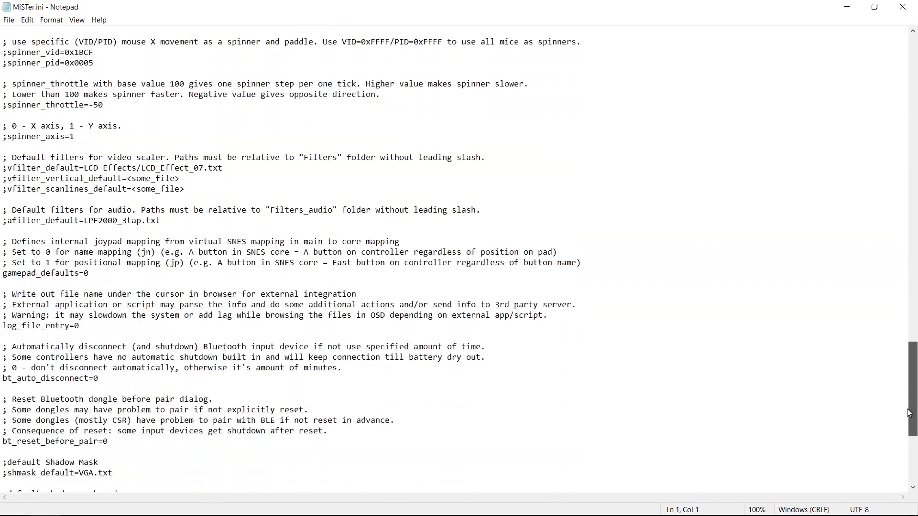
left_click_drag(908, 413, 909, 459)
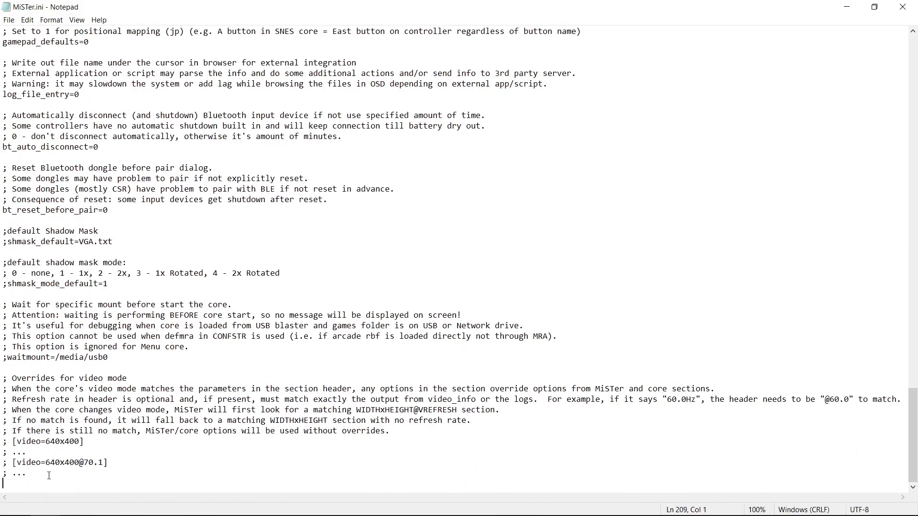
key("Return")
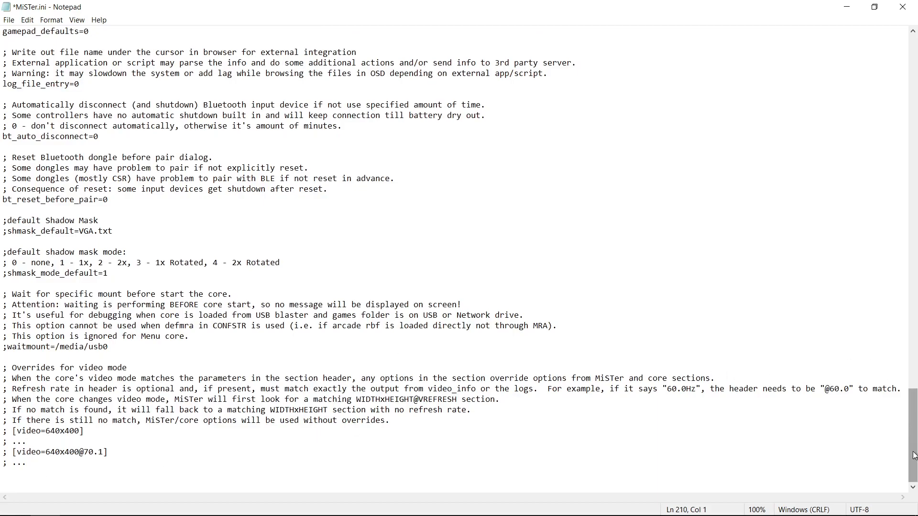
right_click(8, 482)
left_click(42, 373)
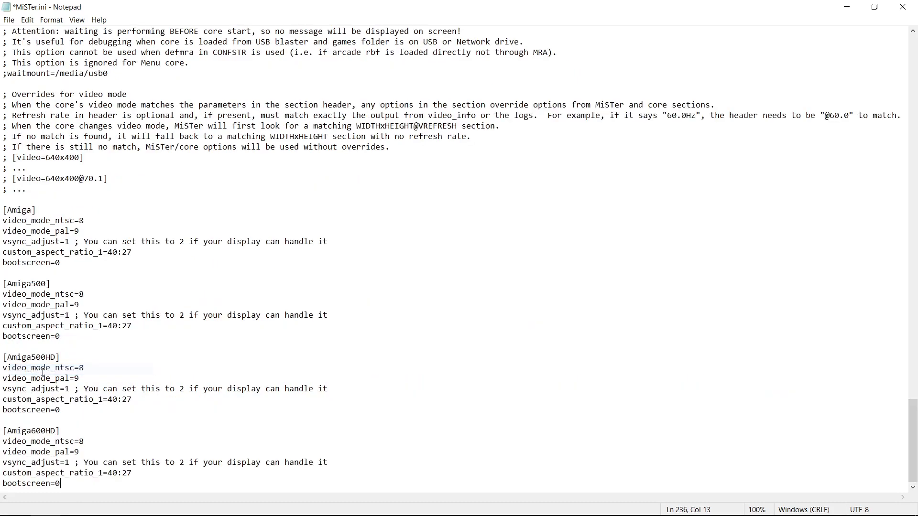
Review the pasted Amiga core sections and the settings above them in MiSTer.ini, and save the file
scroll(238, 367, "up", 1)
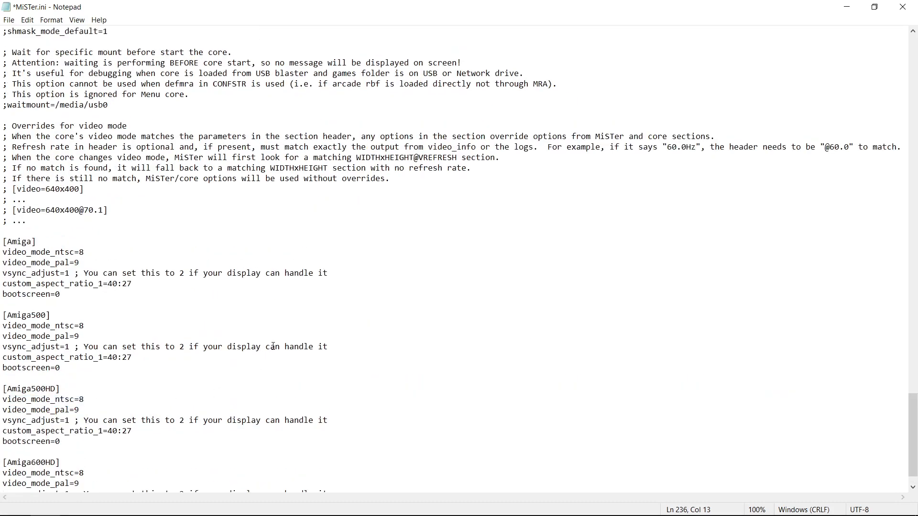
scroll(284, 335, "up", 1)
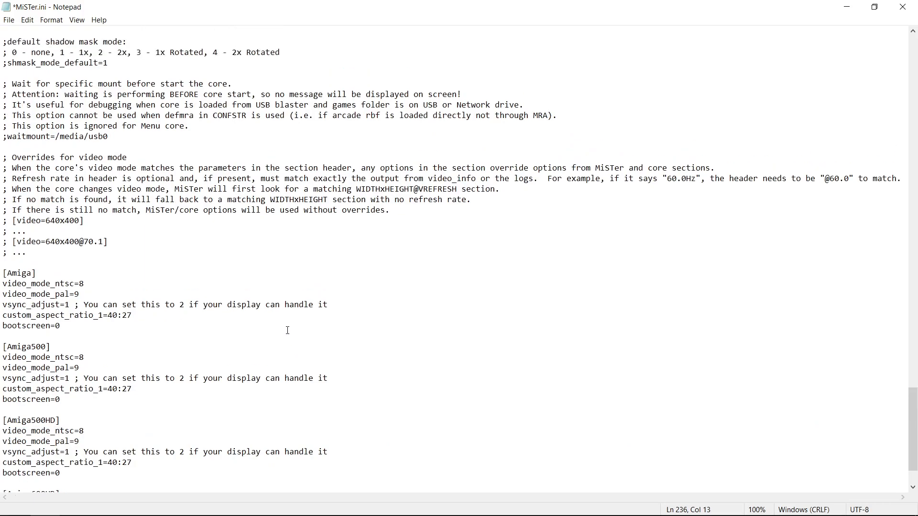
scroll(286, 333, "down", 2)
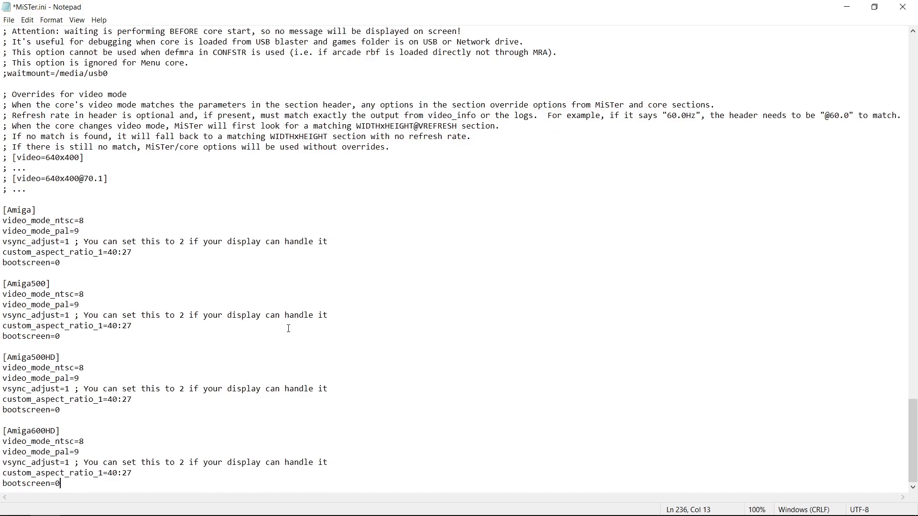
scroll(289, 328, "up", 3)
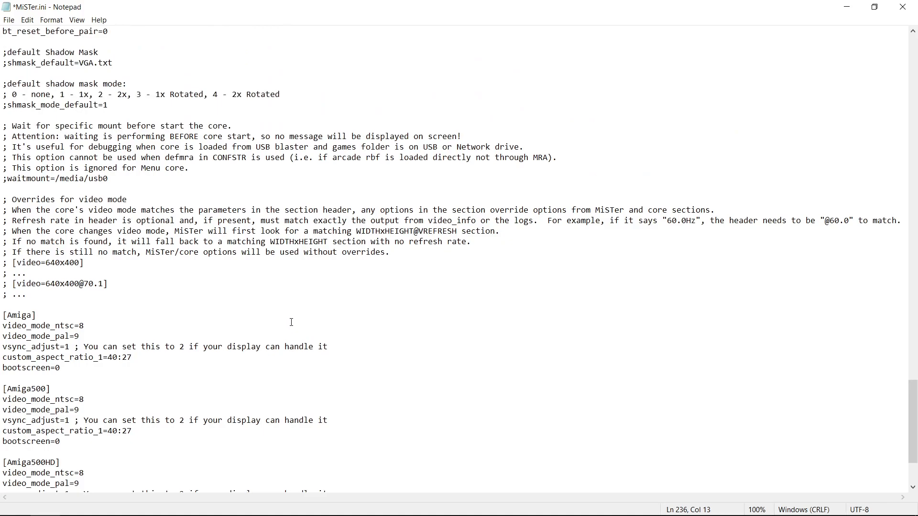
scroll(291, 322, "up", 4)
scroll(162, 139, "up", 2)
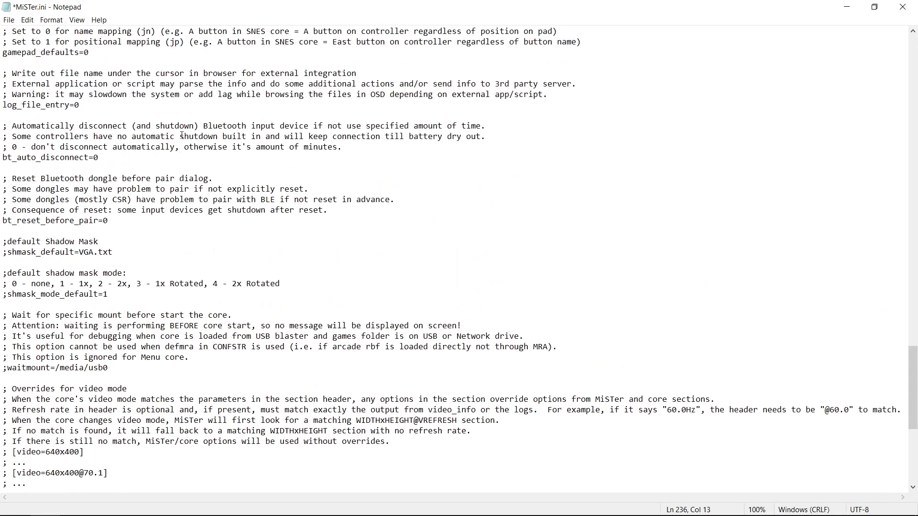
scroll(248, 194, "down", 2)
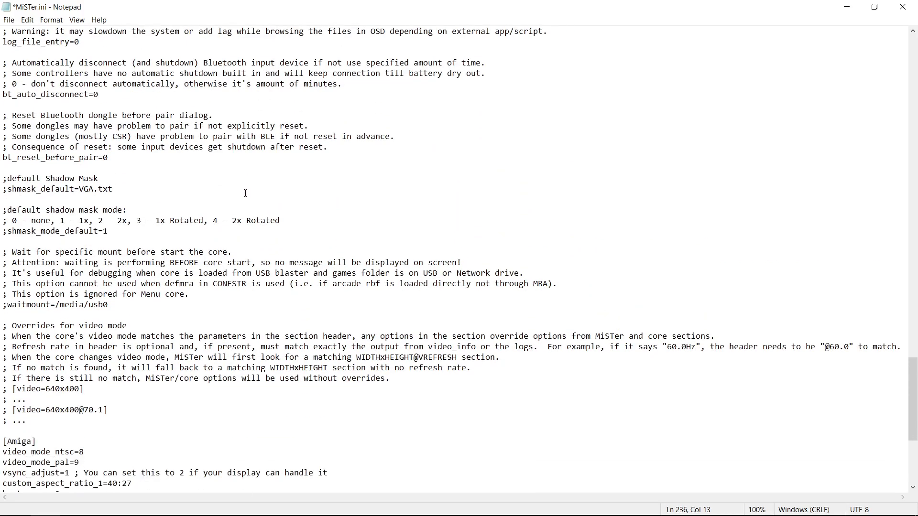
scroll(245, 193, "down", 2)
scroll(244, 191, "down", 1)
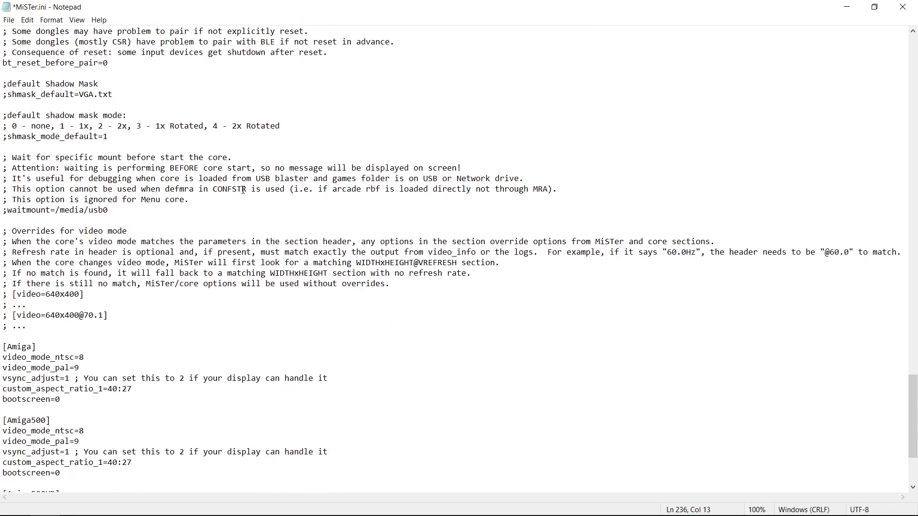
scroll(243, 190, "up", 4)
key("ctrl+s")
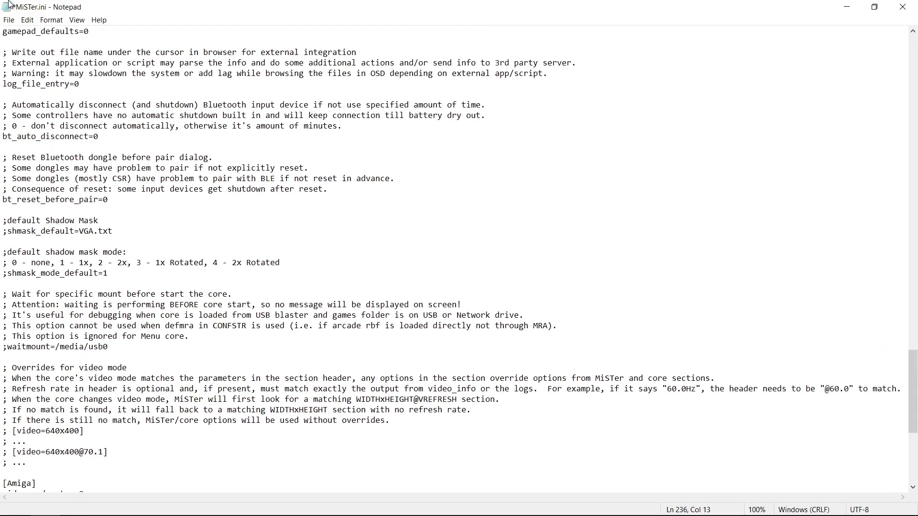
Save MiSTer.ini with the pasted Amiga core settings and close the file
left_click(9, 20)
left_click(33, 64)
left_click(901, 7)
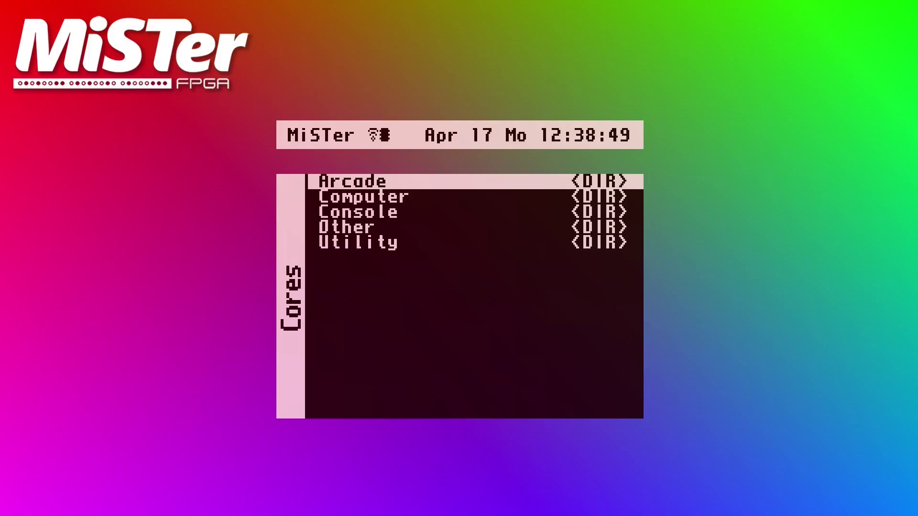
On the MiSTer, open the Computer cores folder and go to the Amiga entries
key("Down")
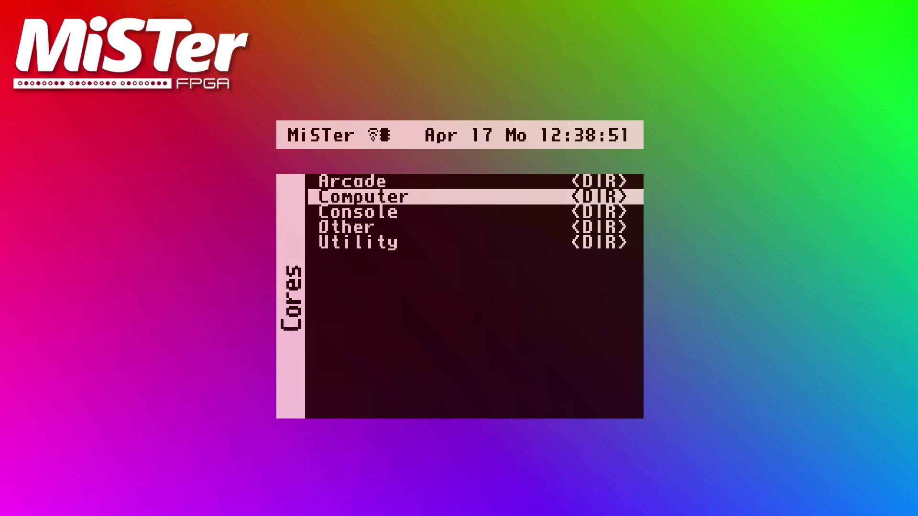
key("Return")
key("Down")
key("Down")
key("Down")
key("Down")
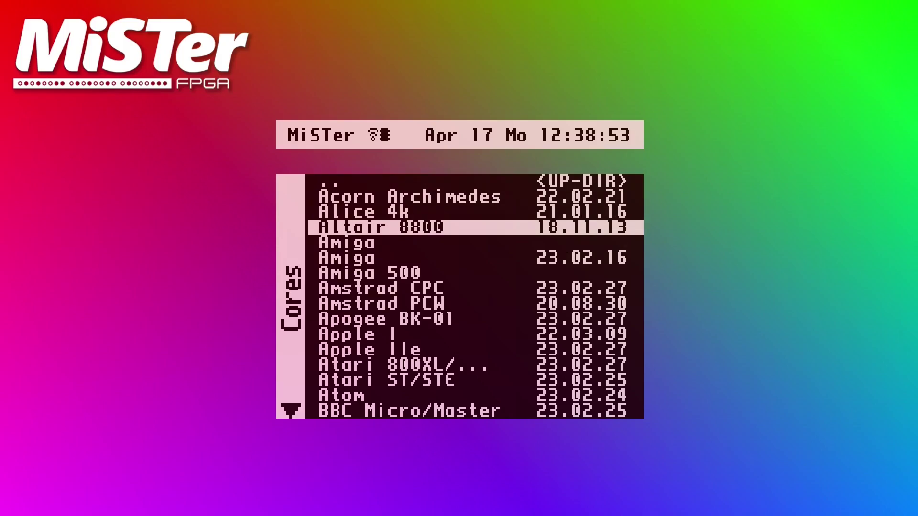
key("Down")
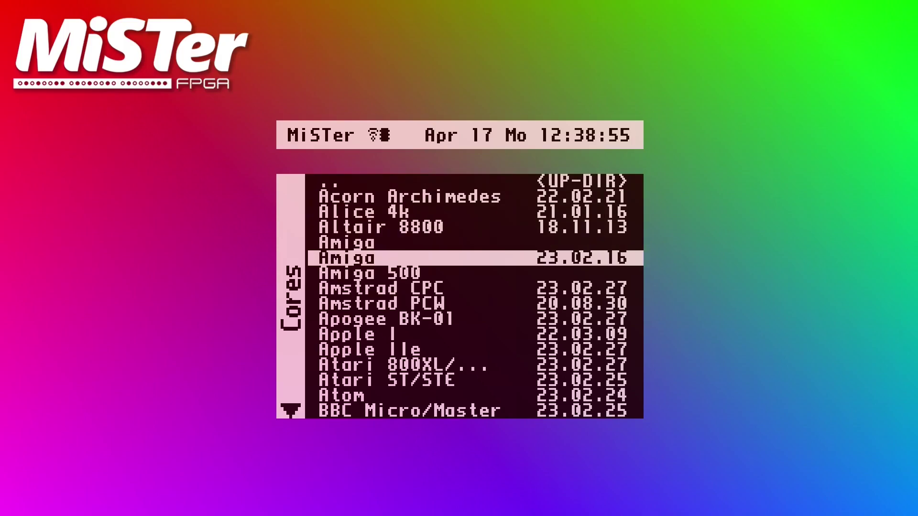
Compare the undated Amiga entry, the Amiga core dated 23.02.16 and the Amiga 500 entry in the Computer list
key("Up")
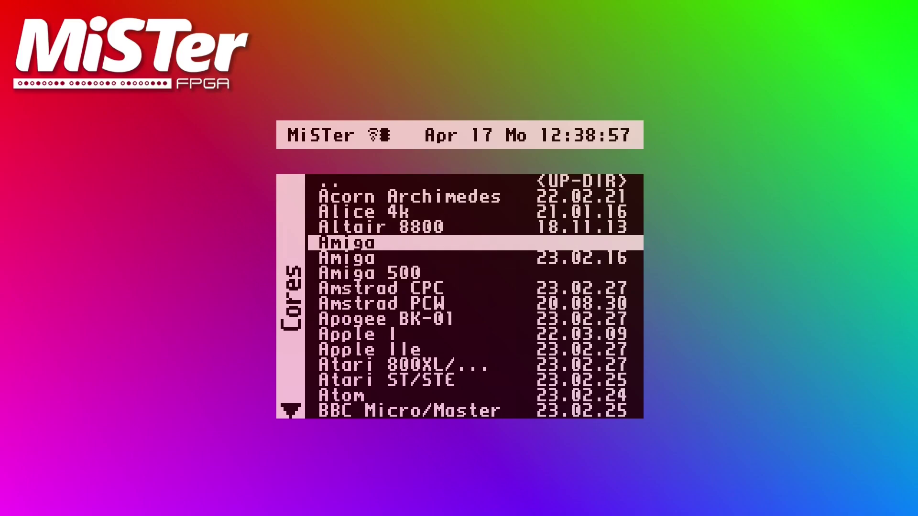
key("Down")
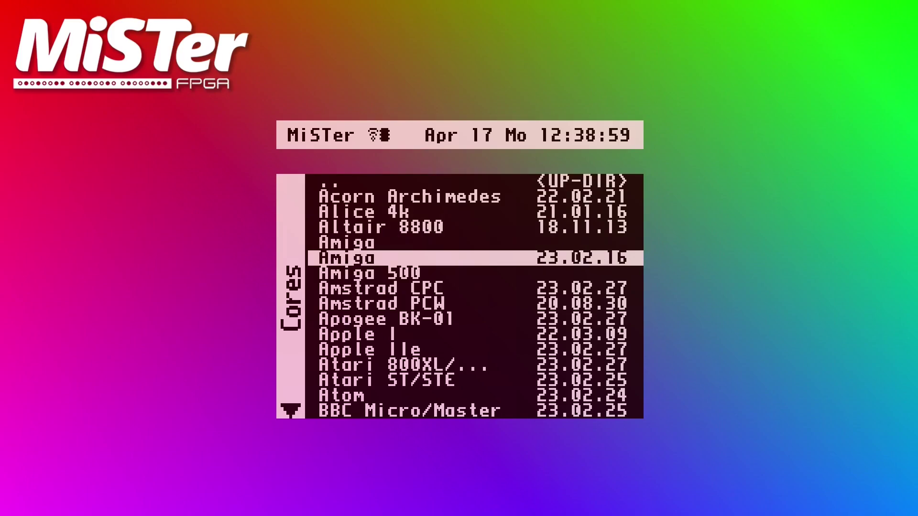
key("Down")
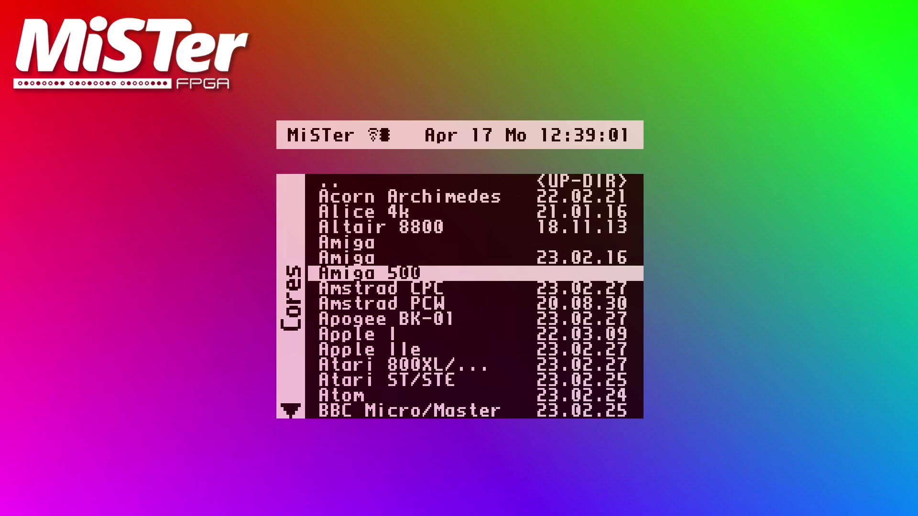
key("Up")
key("Up")
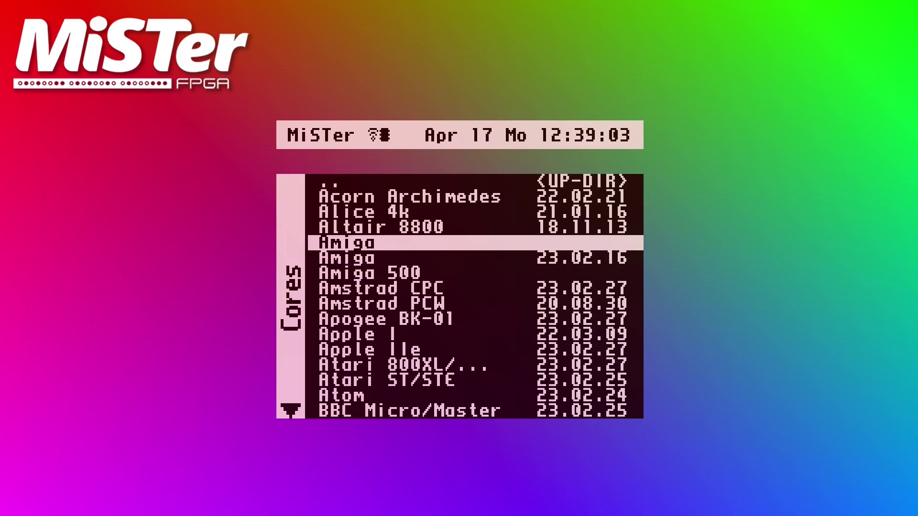
key("Down")
key("Down")
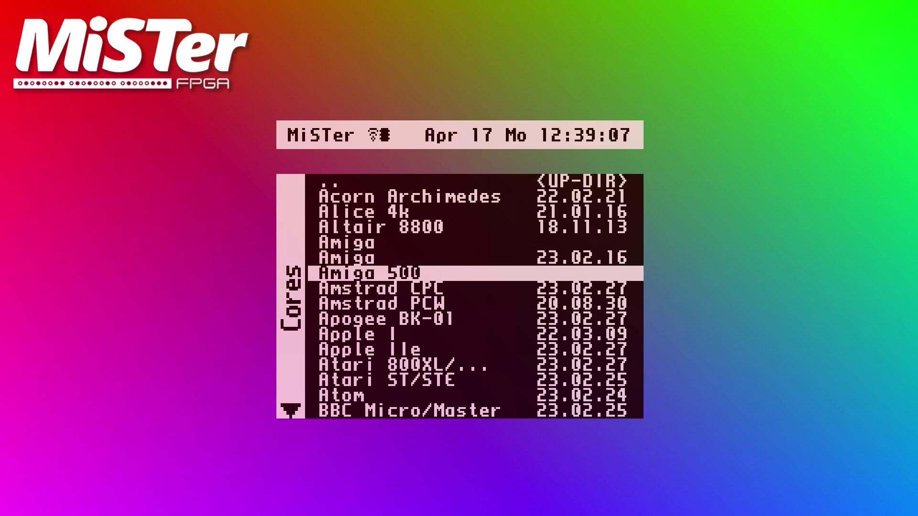
Launch the undated Amiga entry from the Computer cores list
key("Up")
key("Up")
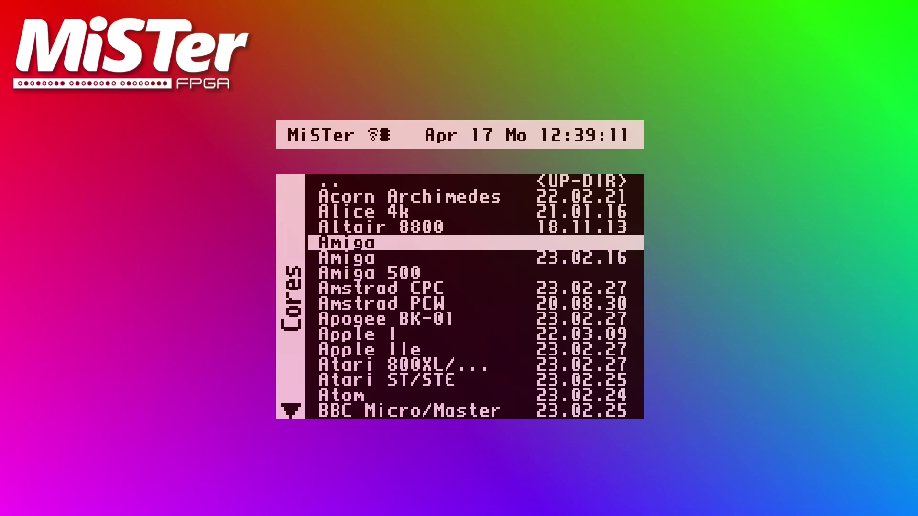
key("Return")
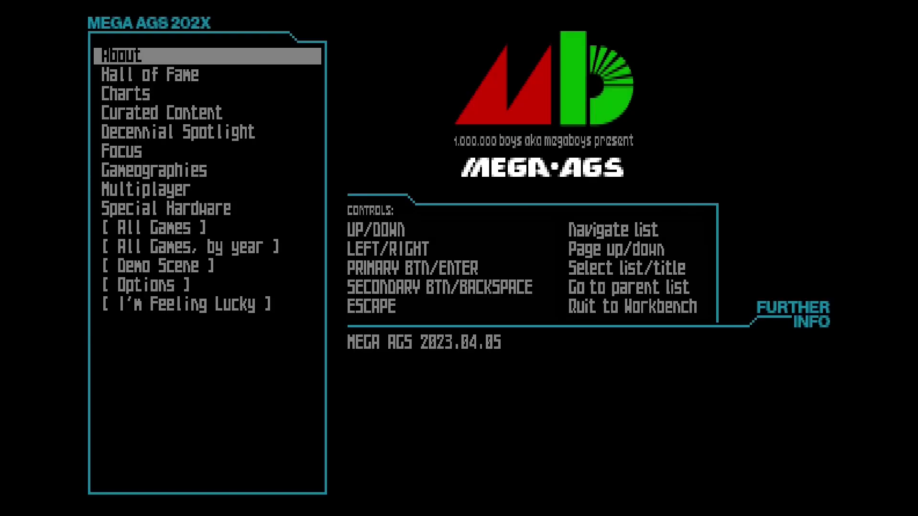
Go down the Mega AGS main list and open the Options list
key("Down")
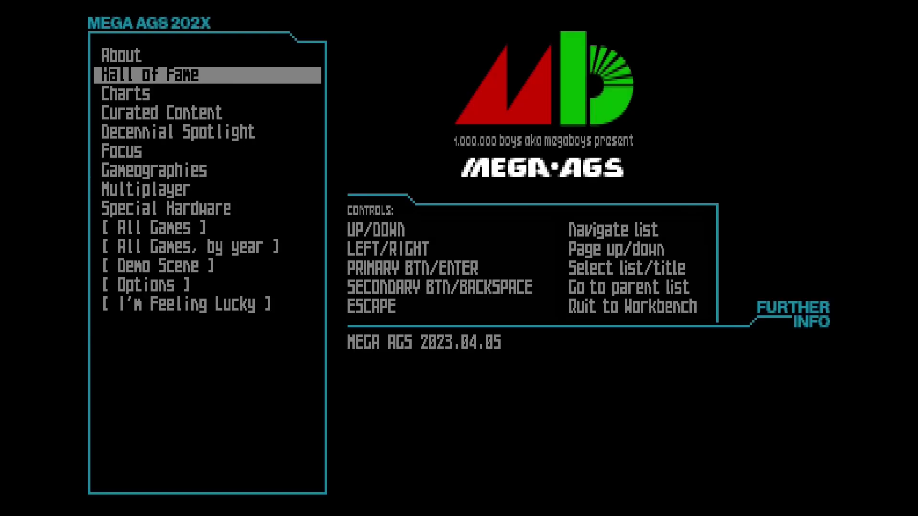
key("Down")
key("Down")
key("Down")
key("Down")
key("Down")
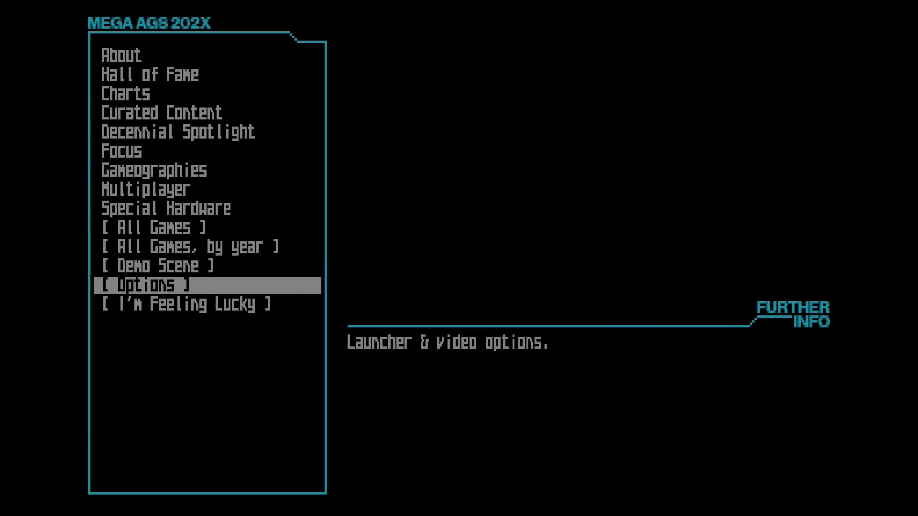
key("Return")
Look through the Dynamic Crop, Parent Dir, Quit Key and Splash Screen options, and return to the main list
key("Down")
key("Down")
key("Down")
key("Down")
key("Down")
key("Down")
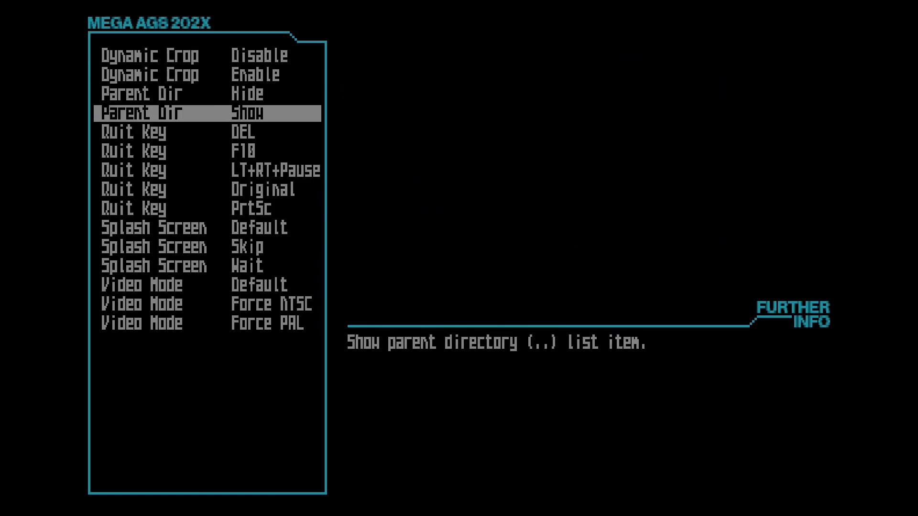
key("Down")
key("Down")
key("Down")
key("Down")
key("Down")
key("Down")
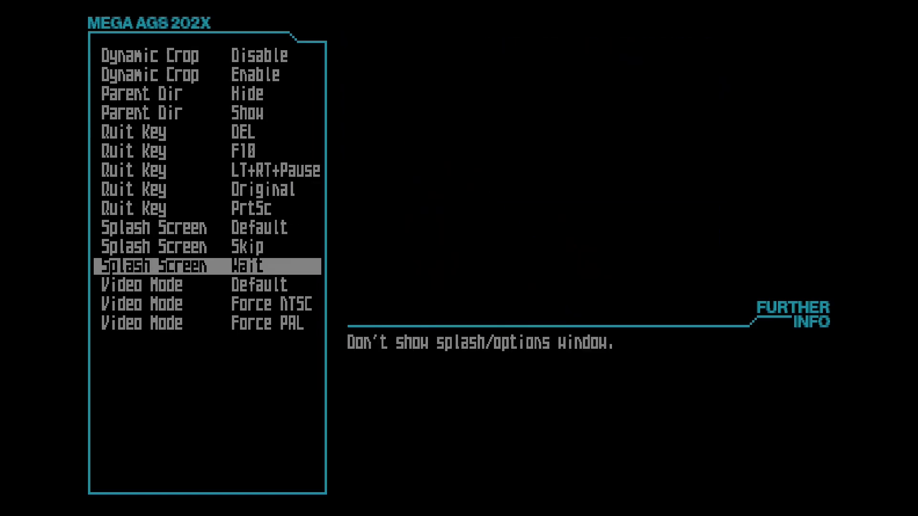
key("Escape")
Browse the Mega AGS main list from I'm Feeling Lucky back up through Special Hardware and Multiplayer to examine the categories
key("Down")
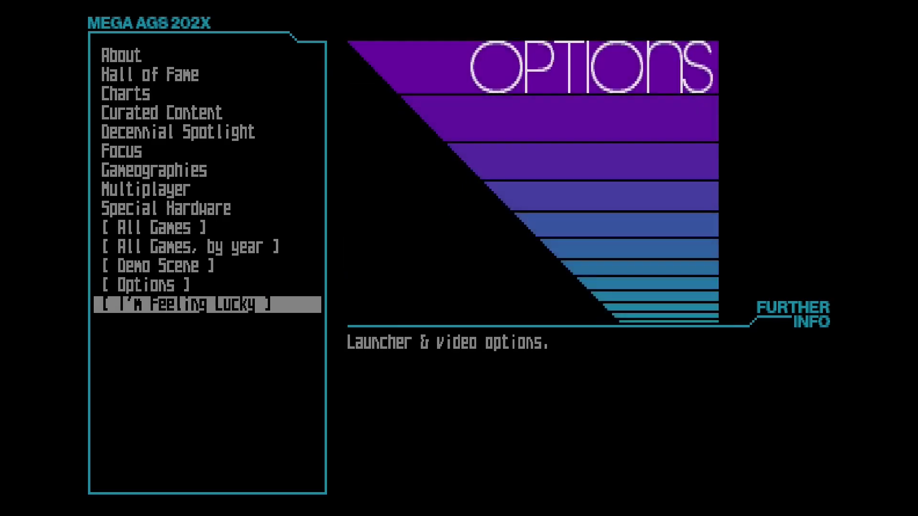
key("Up")
key("Up")
key("Up")
key("Up")
key("Up")
key("Up")
key("Up")
key("Up")
key("Up")
key("Up")
key("Up")
key("Up")
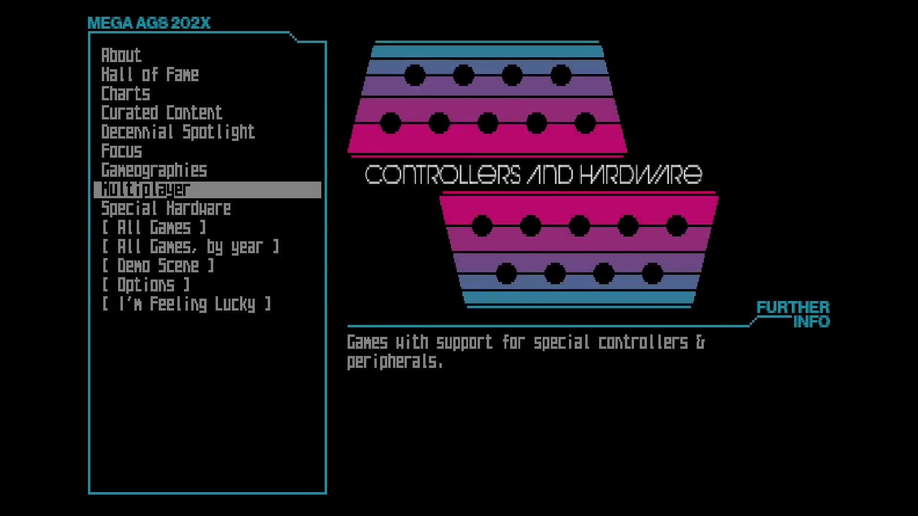
key("Up")
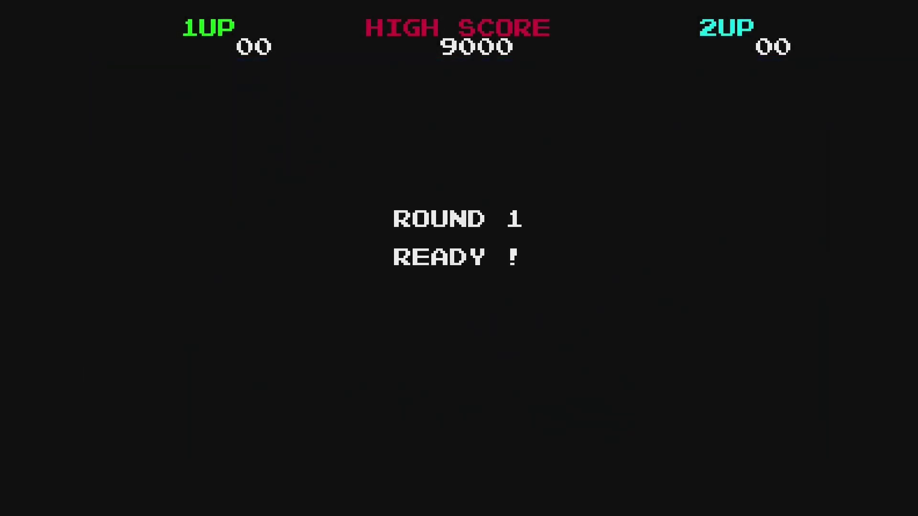
key("Left")
key("space")
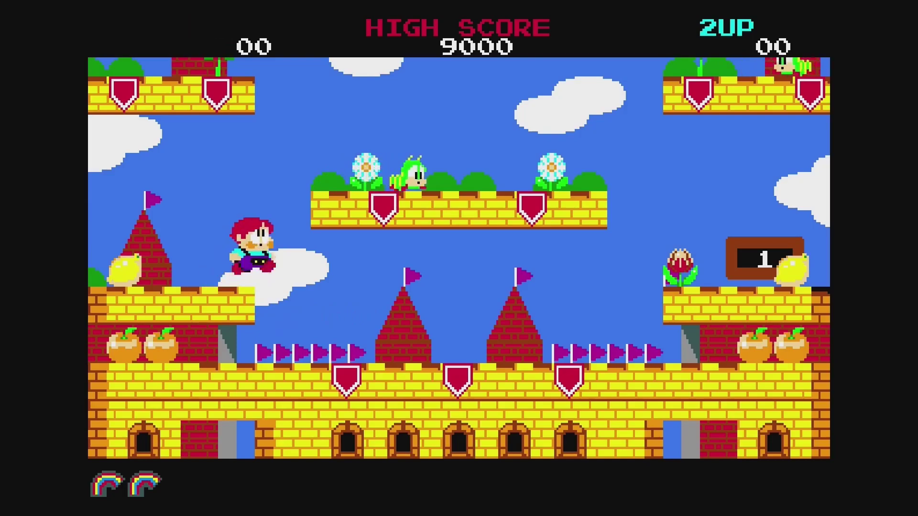
key("space")
key("ctrl")
key("Right")
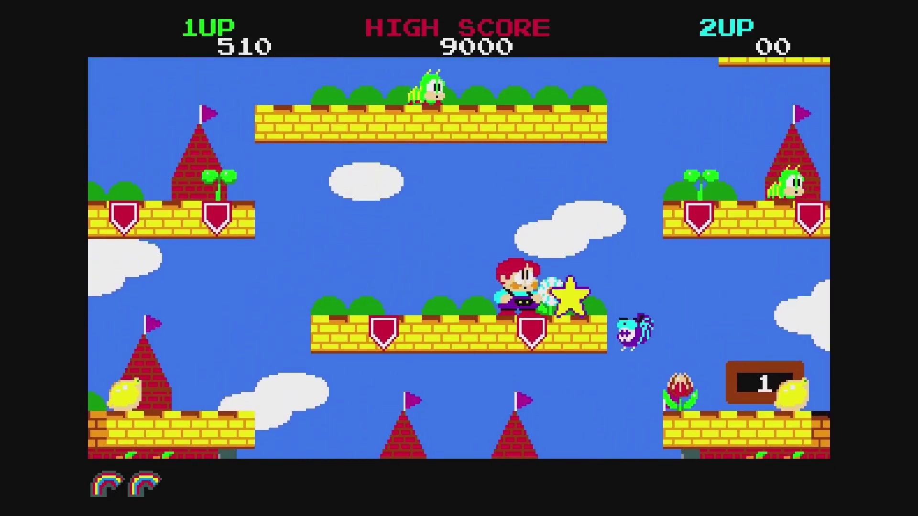
key("ctrl")
key("space")
key("Right")
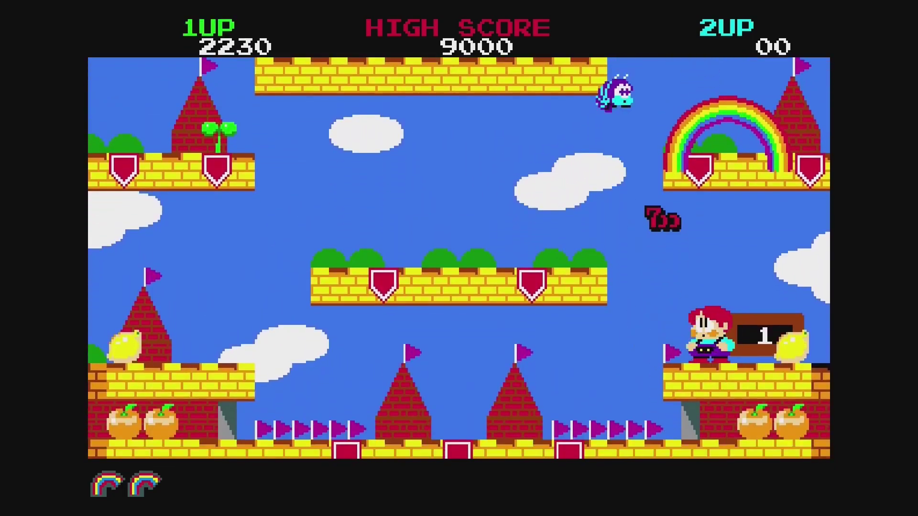
key("ctrl")
key("space")
key("Left")
key("ctrl")
key("space")
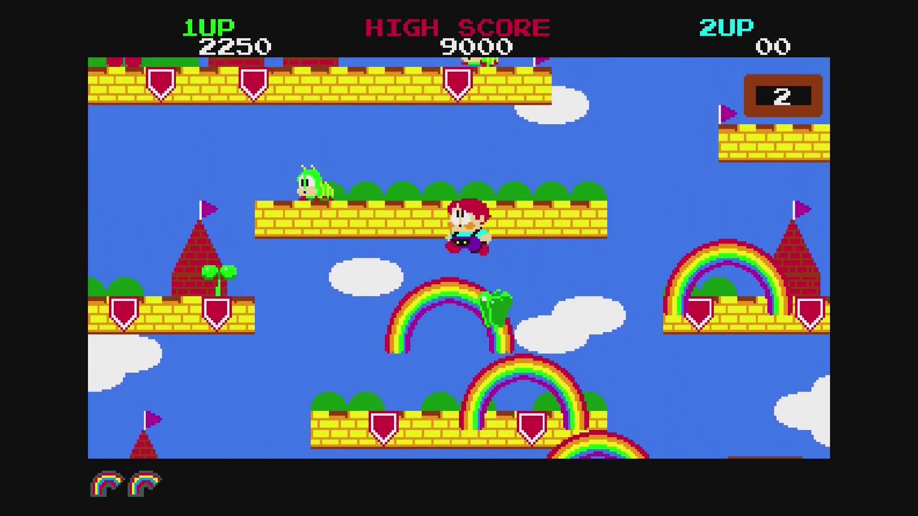
key("space")
key("Left")
key("ctrl")
key("space")
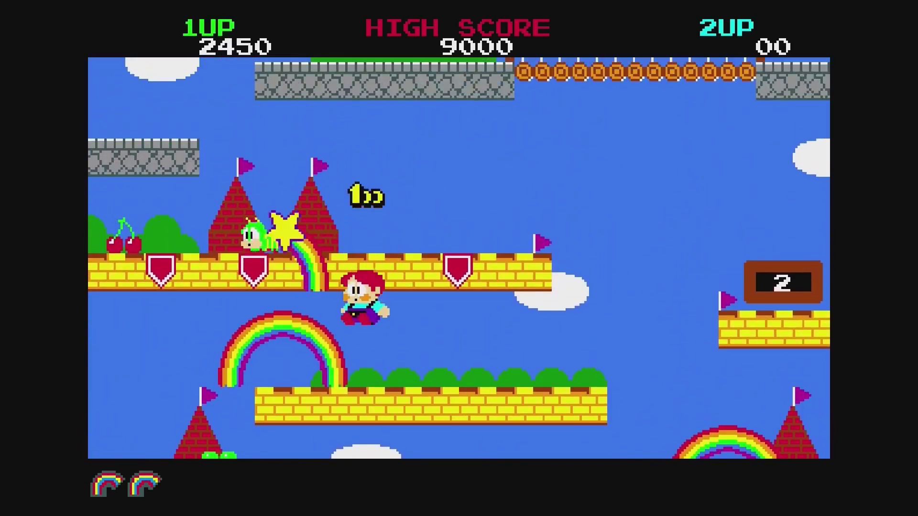
key("ctrl")
key("space")
key("Left")
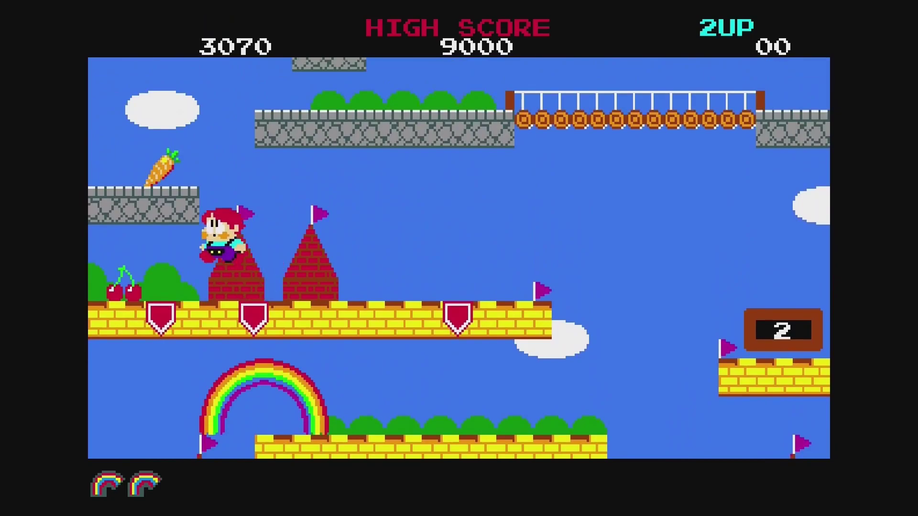
key("space")
key("Right")
key("ctrl")
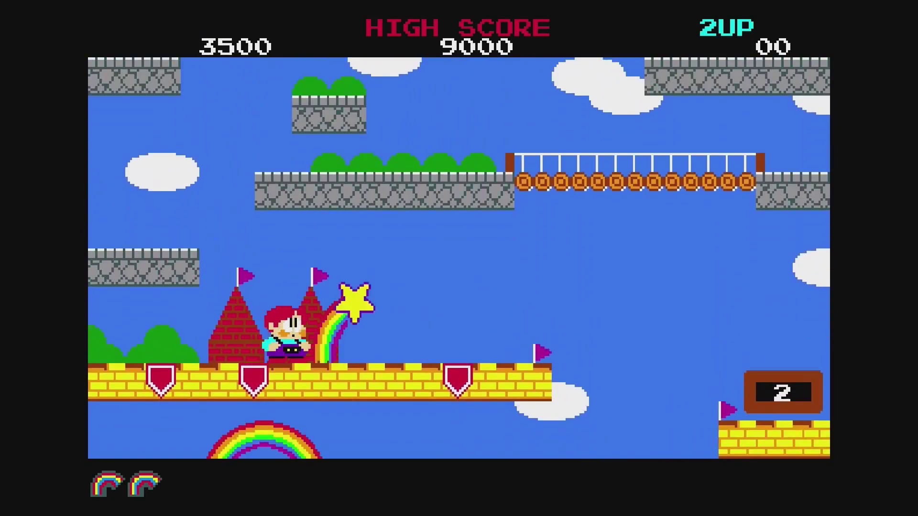
key("space")
key("ctrl")
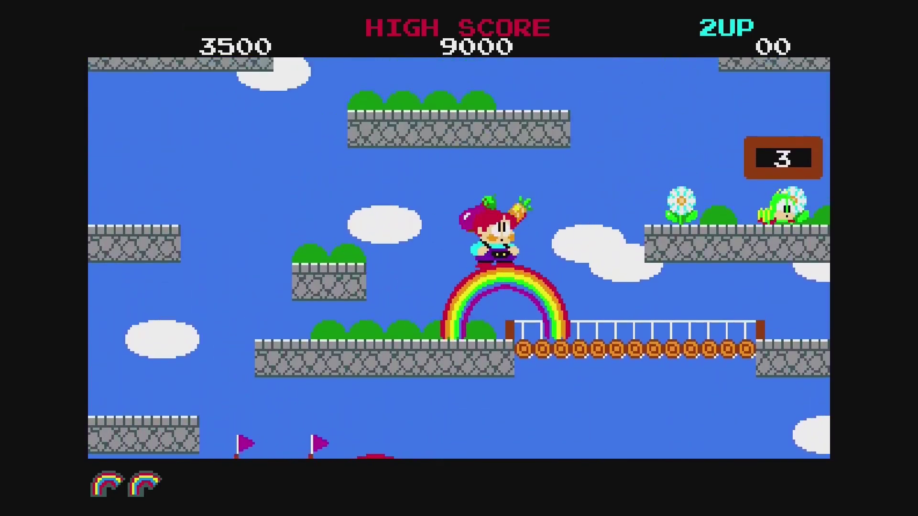
key("ctrl")
key("Right")
key("ctrl")
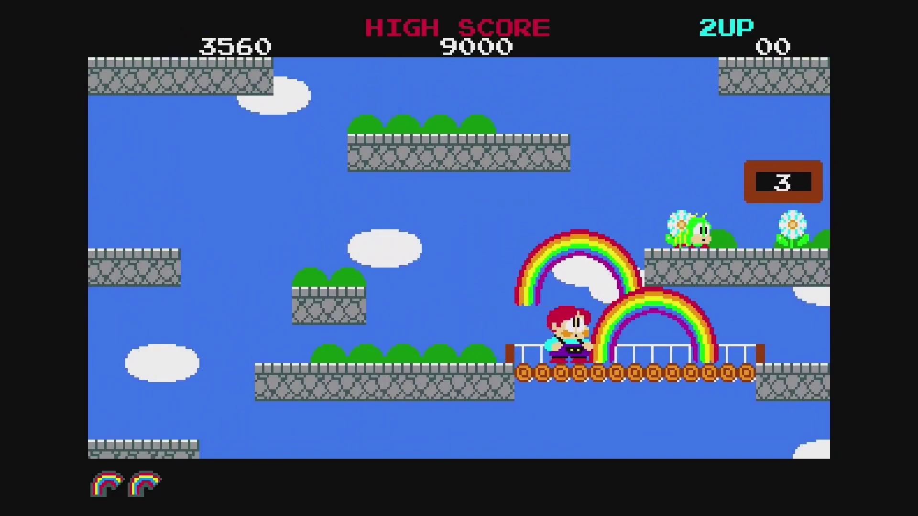
key("space")
key("Right")
key("ctrl")
key("space")
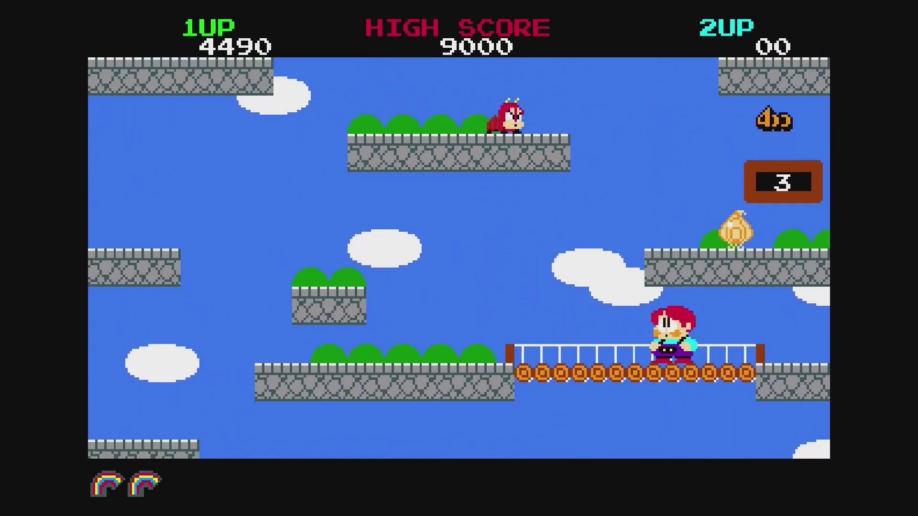
key("space")
key("Right")
key("Left")
key("ctrl")
key("space")
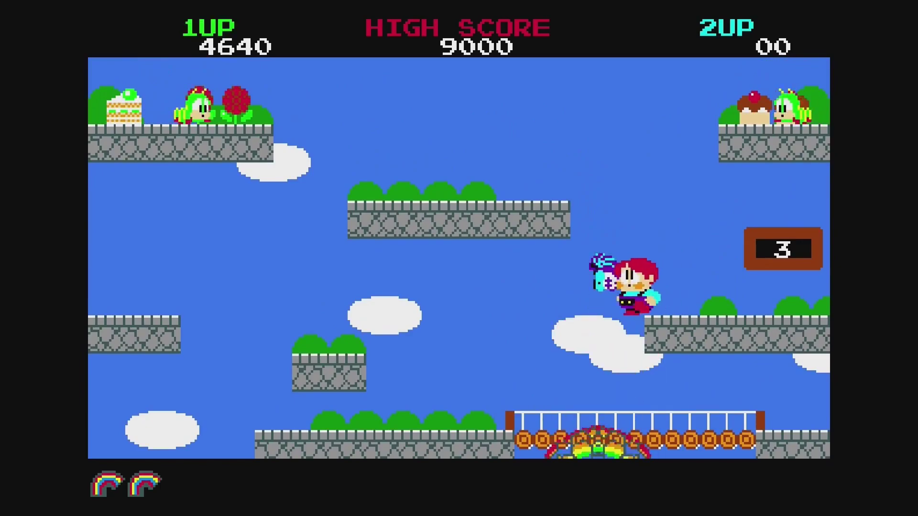
key("Right")
key("Left")
key("ctrl")
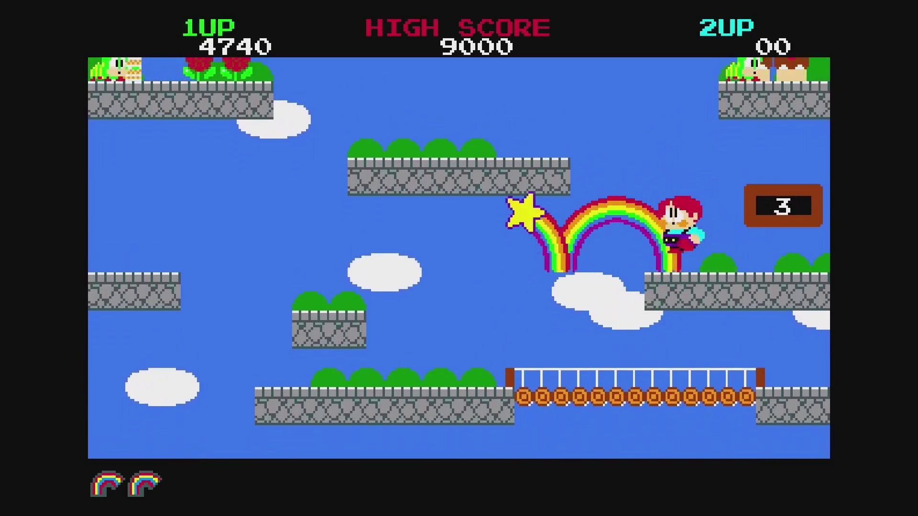
key("space")
key("Left")
key("ctrl")
key("ctrl")
key("Left")
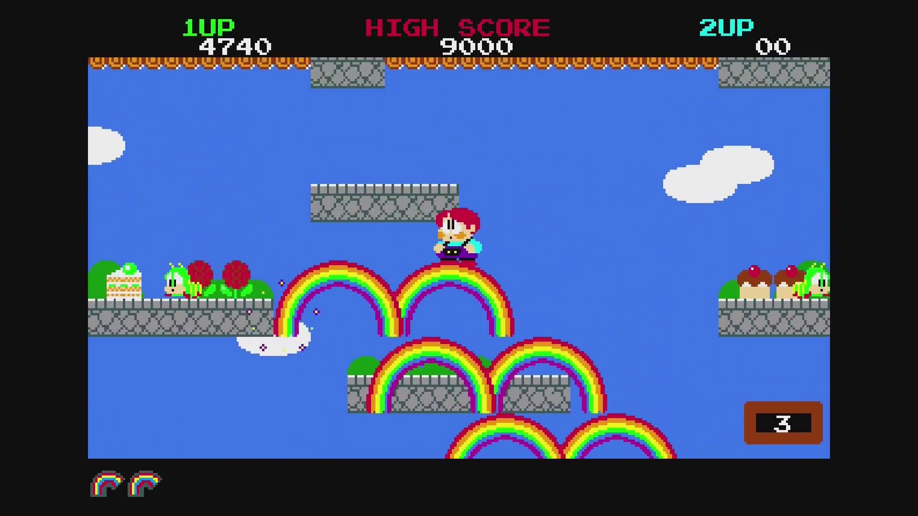
key("ctrl")
key("Left")
key("ctrl")
key("space")
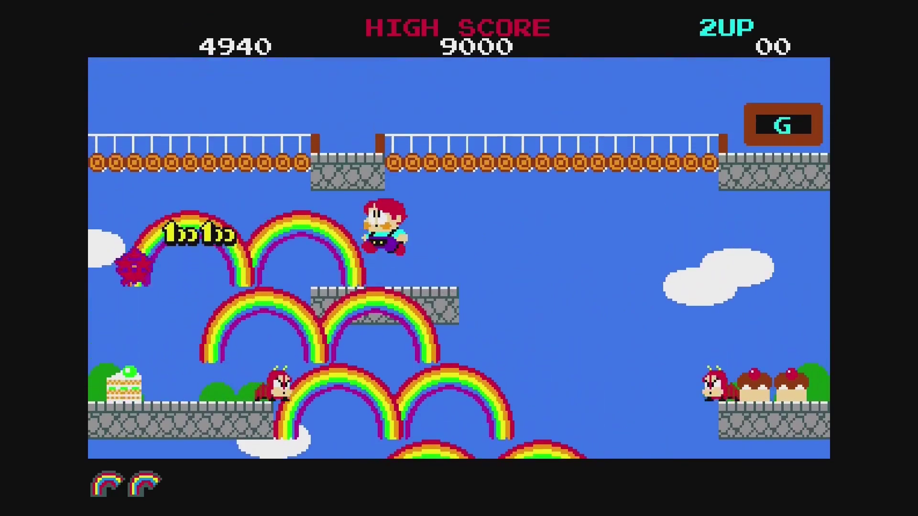
key("Left")
key("Right")
key("ctrl")
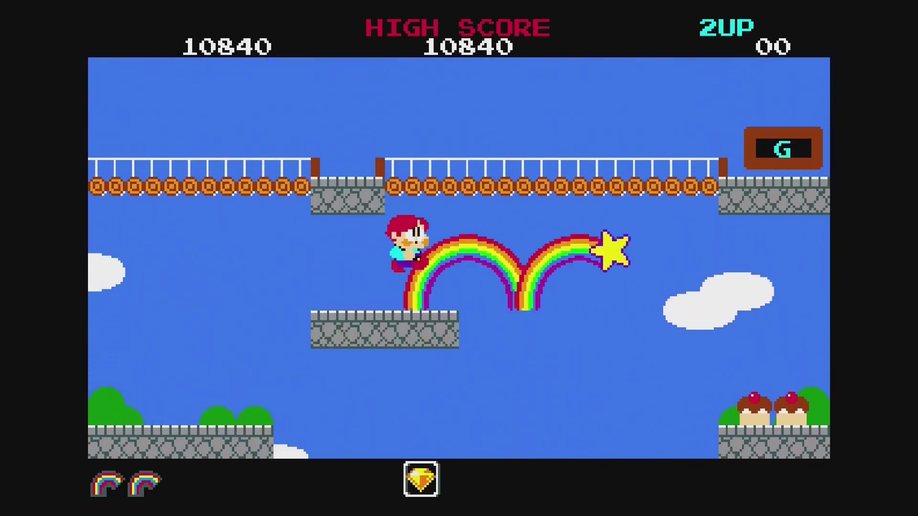
key("space")
key("Left")
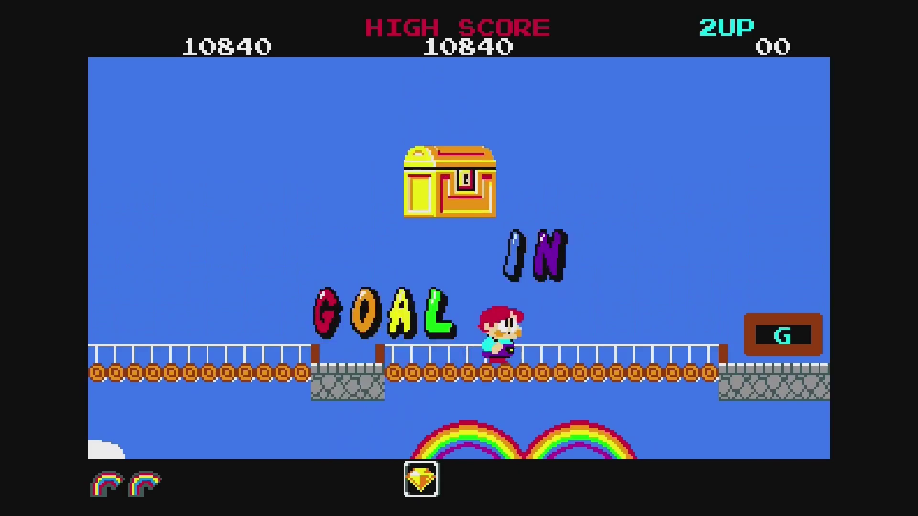
key("Left")
key("Left")
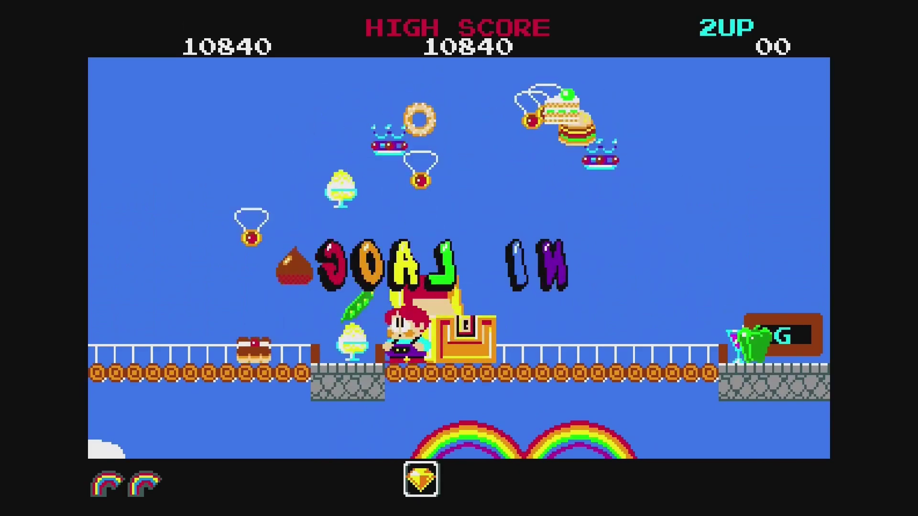
key("ctrl")
key("space")
key("Left")
key("Right")
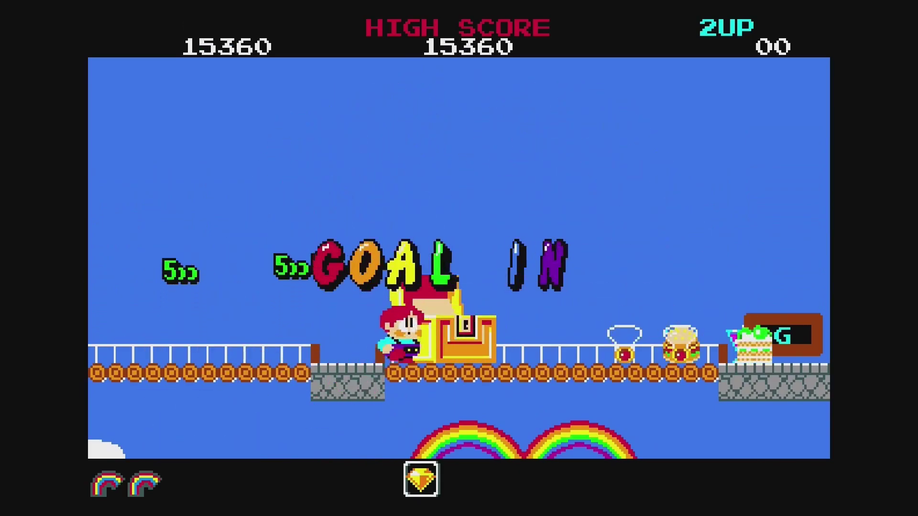
key("Right")
key("ctrl")
key("ctrl")
key("Left")
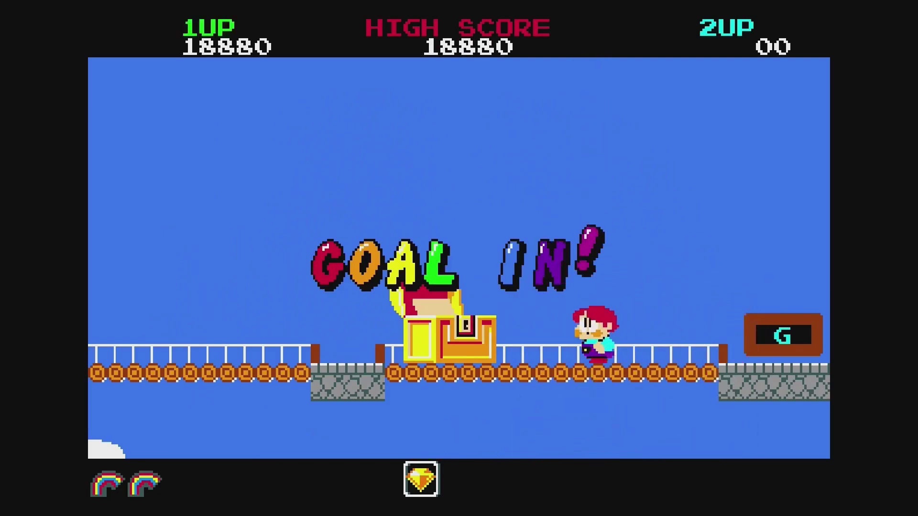
key("Left")
key("space")
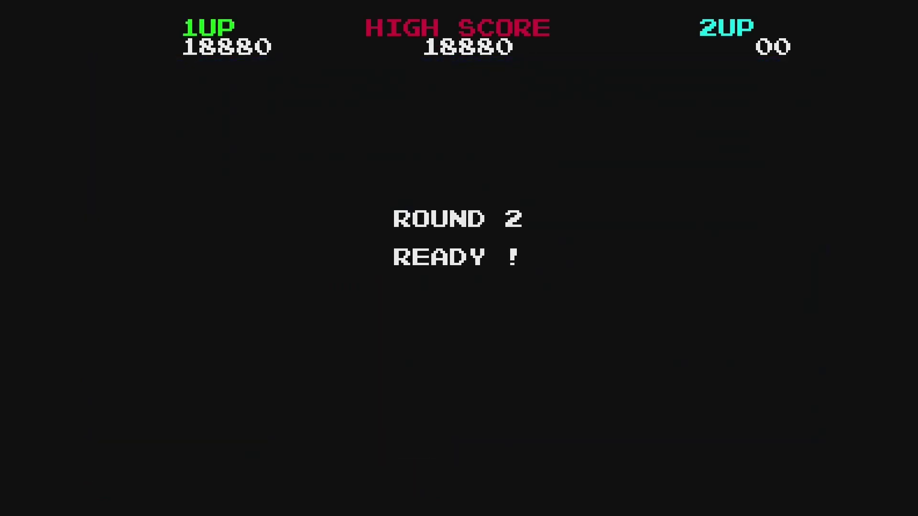
key("Right")
key("space")
key("ctrl")
key("ctrl")
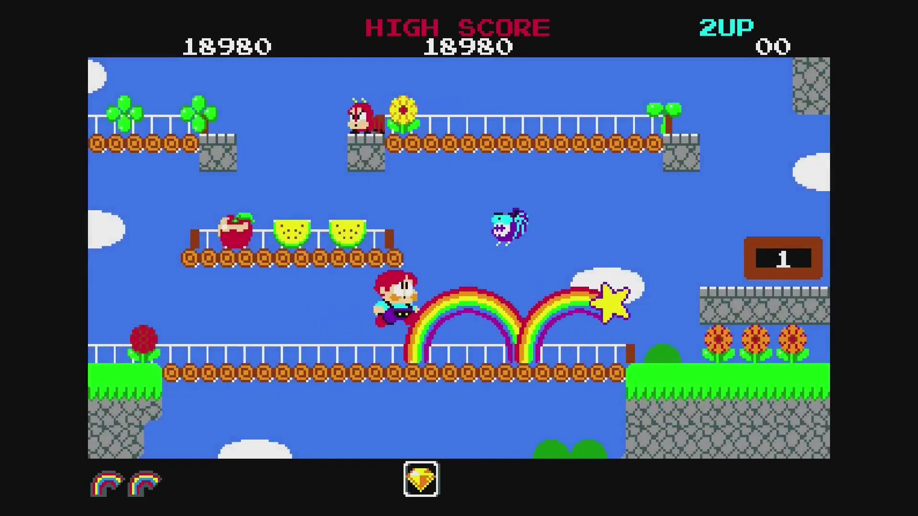
key("space")
key("Left")
key("ctrl")
key("ctrl")
key("space")
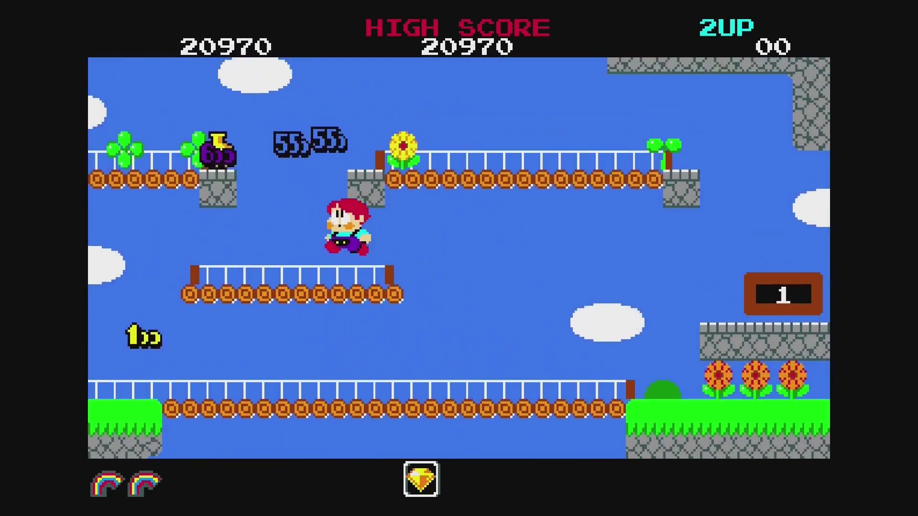
key("Left")
key("space")
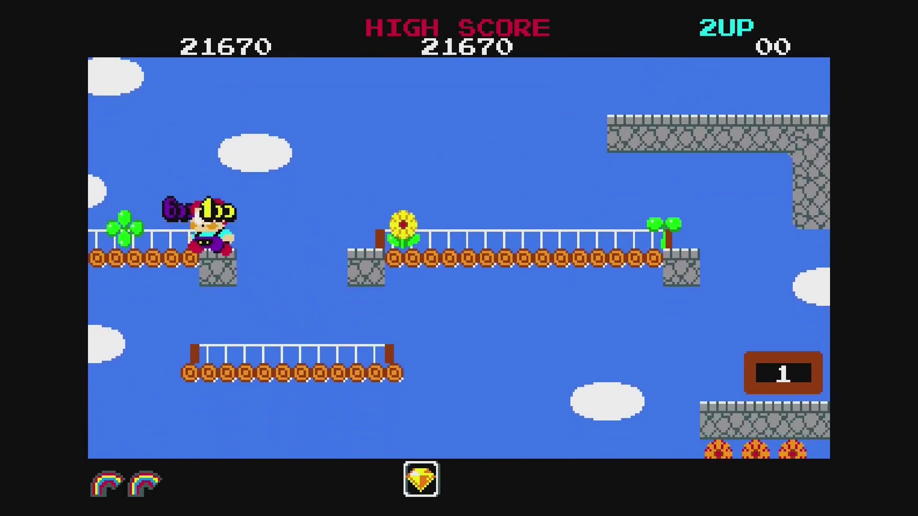
key("space")
key("Right")
key("space")
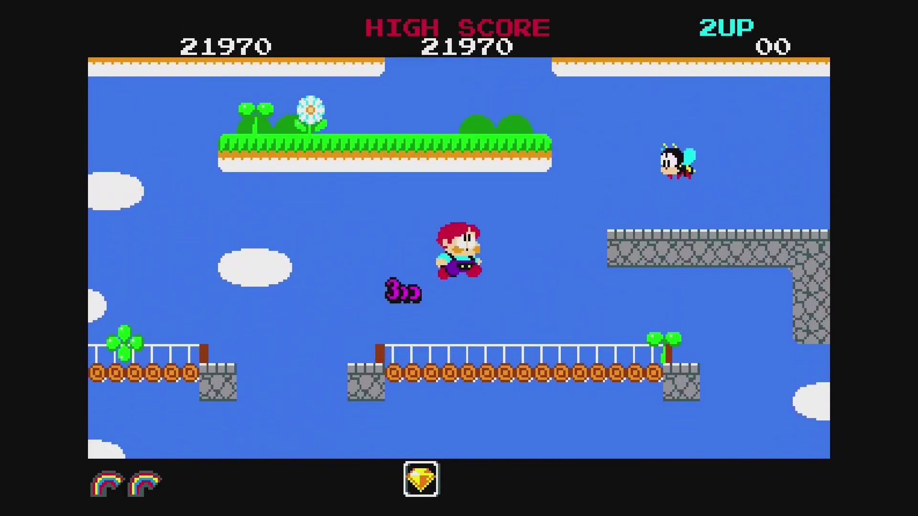